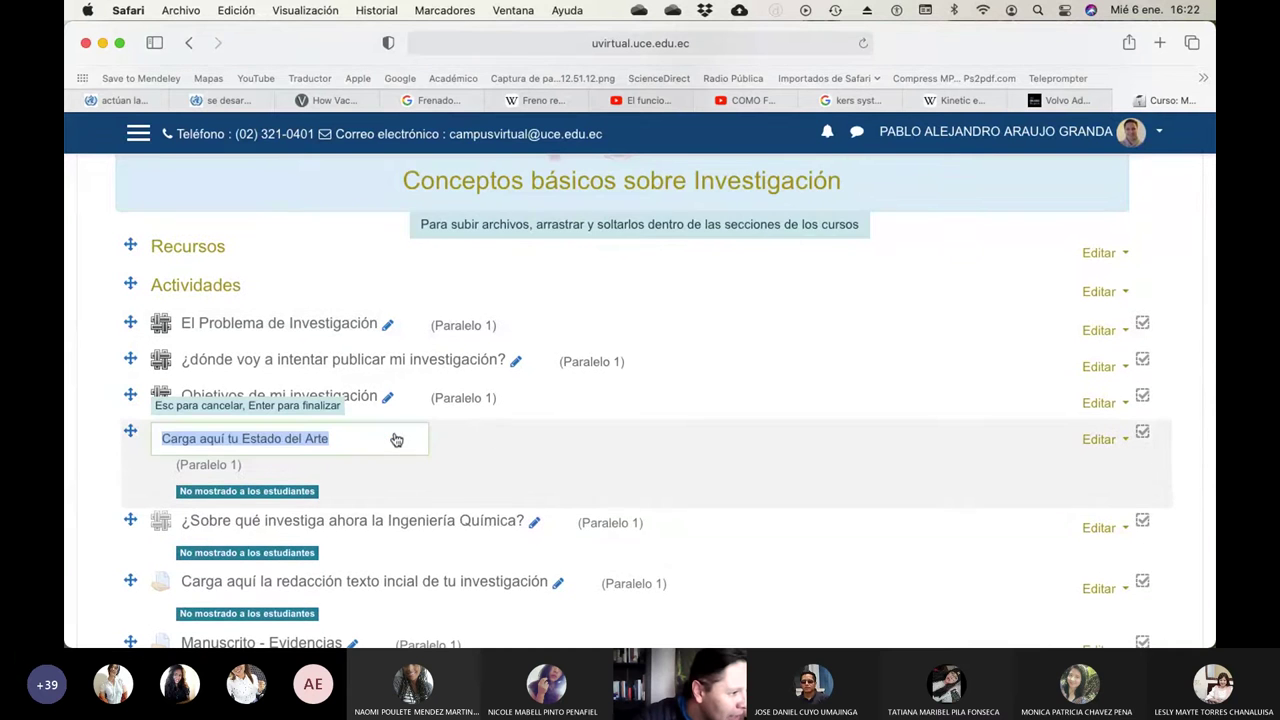
Rename the activity "Carga aquí tu Estado del Arte" as "Resumen de las lecturas de las 8 semanas anteriores"
{"action": "left_click", "coordinate": [340, 440]}
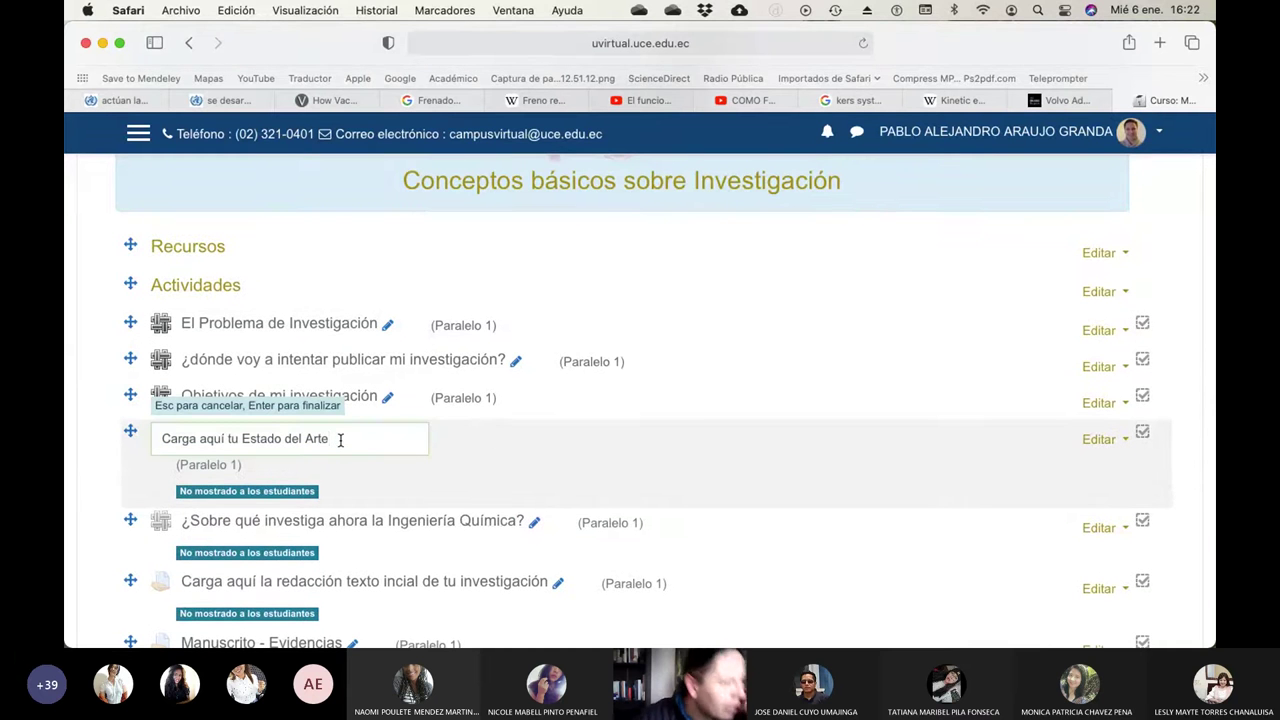
{"action": "key", "text": "BackSpace"}
{"action": "key", "text": "BackSpace"}
{"action": "key", "text": "BackSpace"}
{"action": "key", "text": "BackSpace"}
{"action": "key", "text": "BackSpace"}
{"action": "key", "text": "BackSpace"}
{"action": "key", "text": "BackSpace"}
{"action": "key", "text": "BackSpace"}
{"action": "key", "text": "BackSpace"}
{"action": "key", "text": "BackSpace"}
{"action": "key", "text": "BackSpace"}
{"action": "key", "text": "BackSpace"}
{"action": "key", "text": "BackSpace"}
{"action": "key", "text": "BackSpace"}
{"action": "key", "text": "BackSpace"}
{"action": "key", "text": "BackSpace"}
{"action": "key", "text": "BackSpace"}
{"action": "key", "text": "BackSpace"}
{"action": "key", "text": "BackSpace"}
{"action": "key", "text": "BackSpace"}
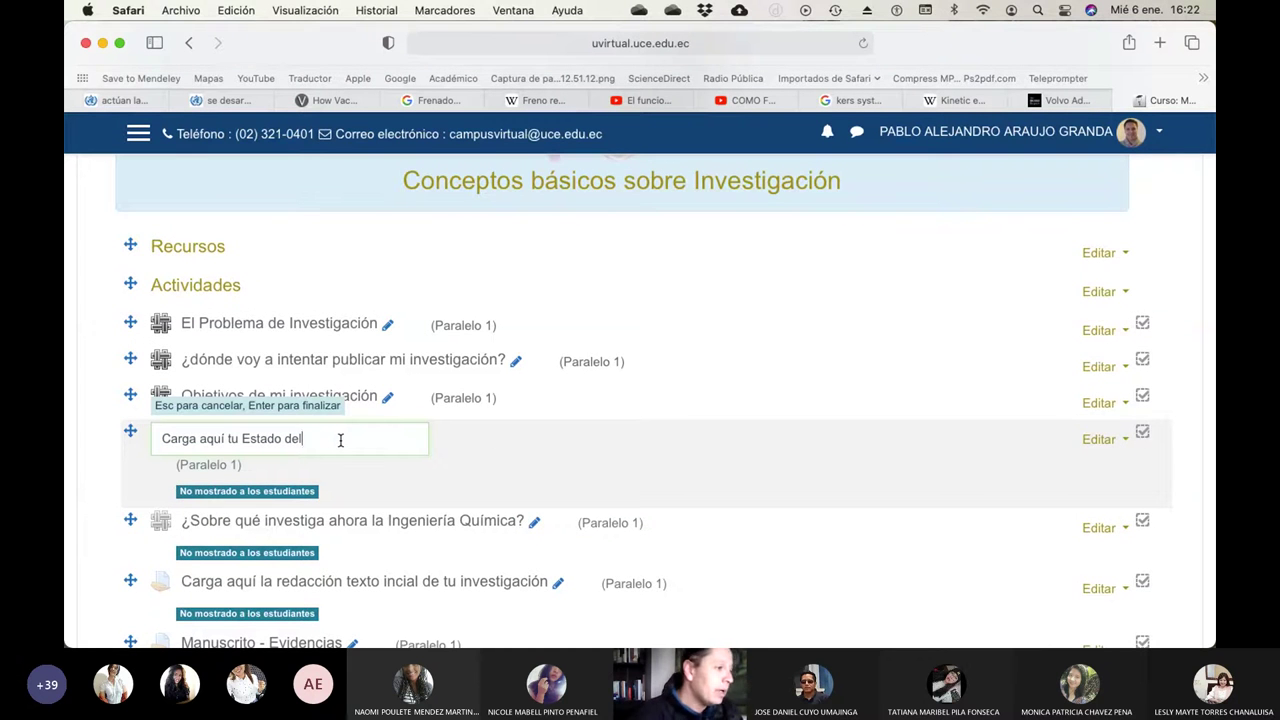
{"action": "key", "text": "BackSpace"}
{"action": "key", "text": "BackSpace"}
{"action": "type", "text": "Resuke"}
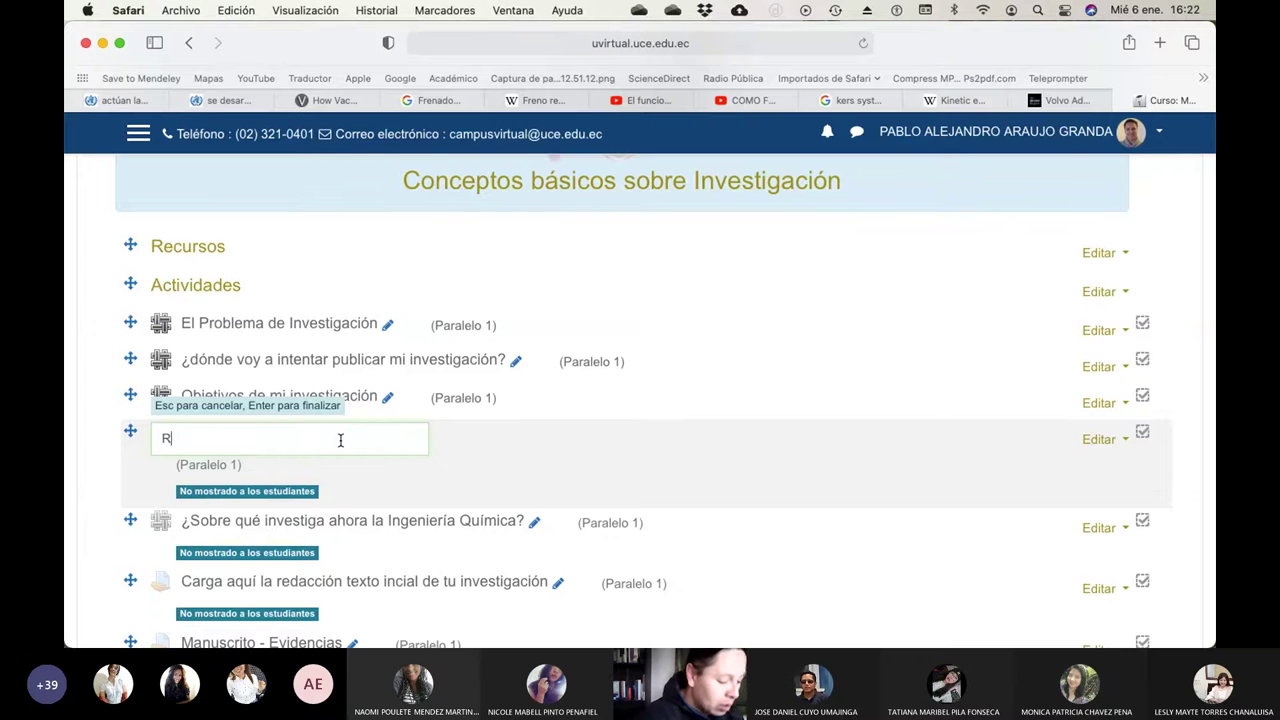
{"action": "key", "text": "BackSpace"}
{"action": "key", "text": "BackSpace"}
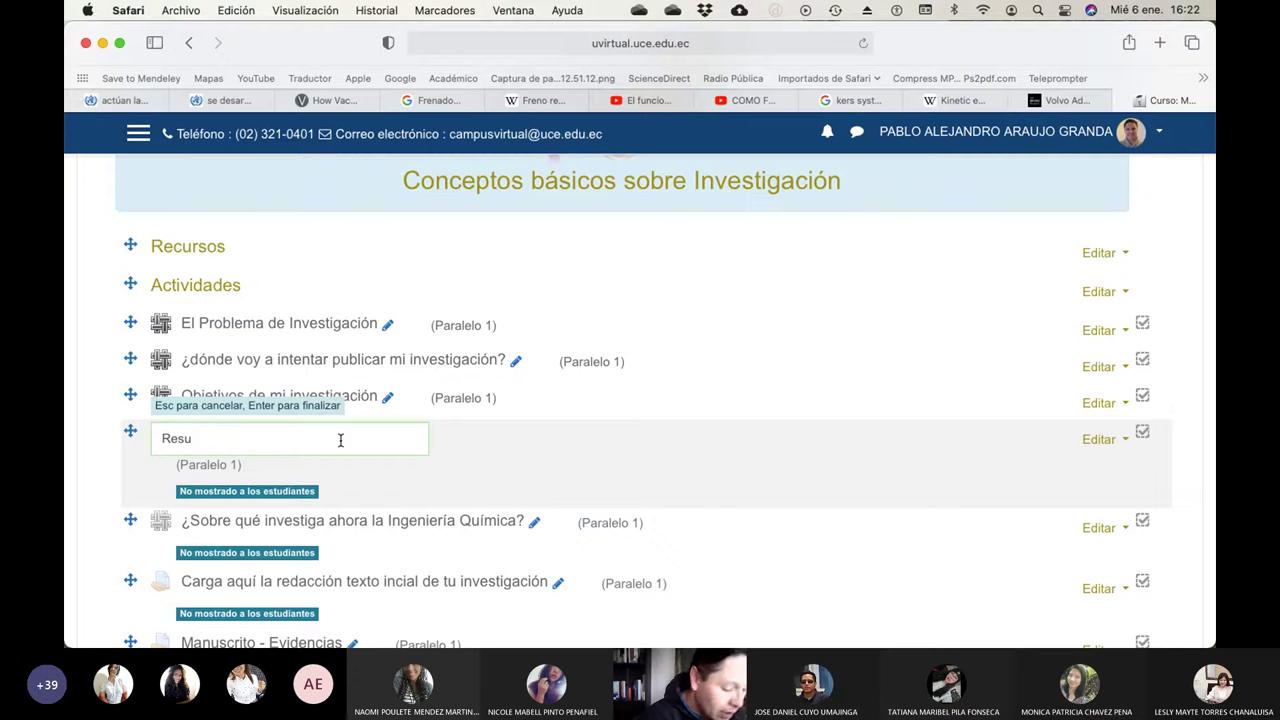
{"action": "type", "text": "men de las "}
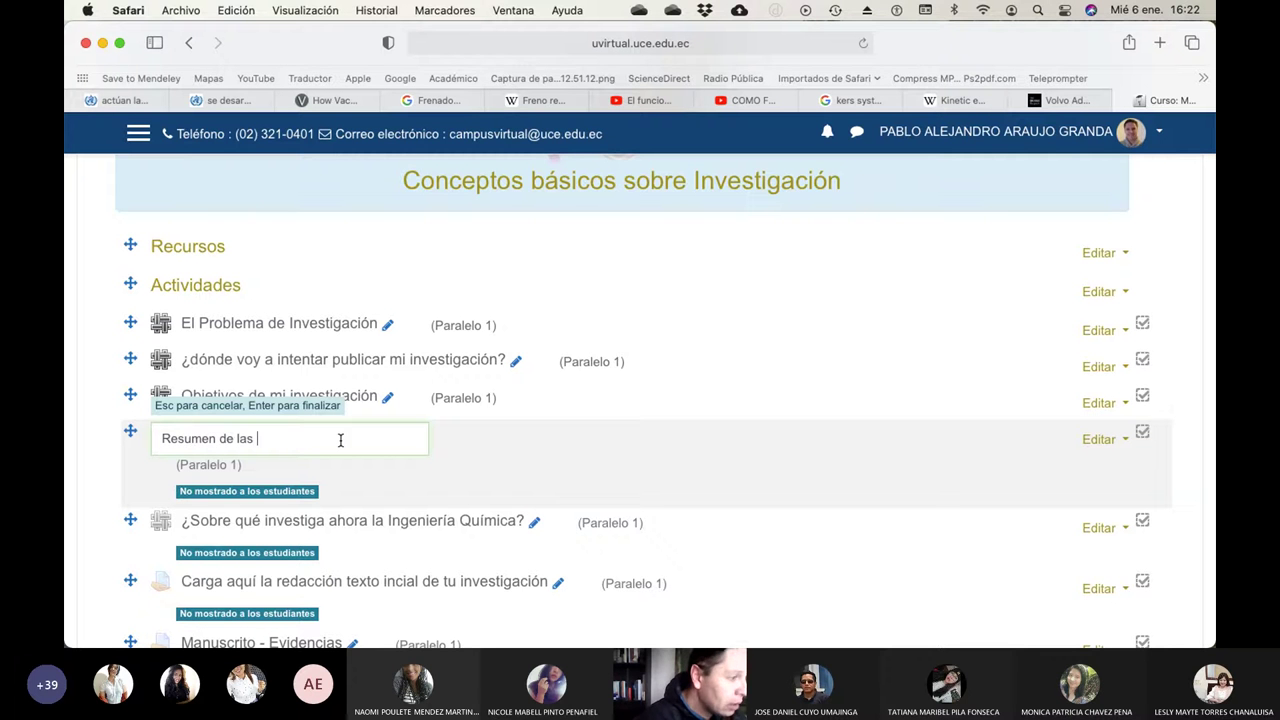
{"action": "type", "text": "lecturas de las"}
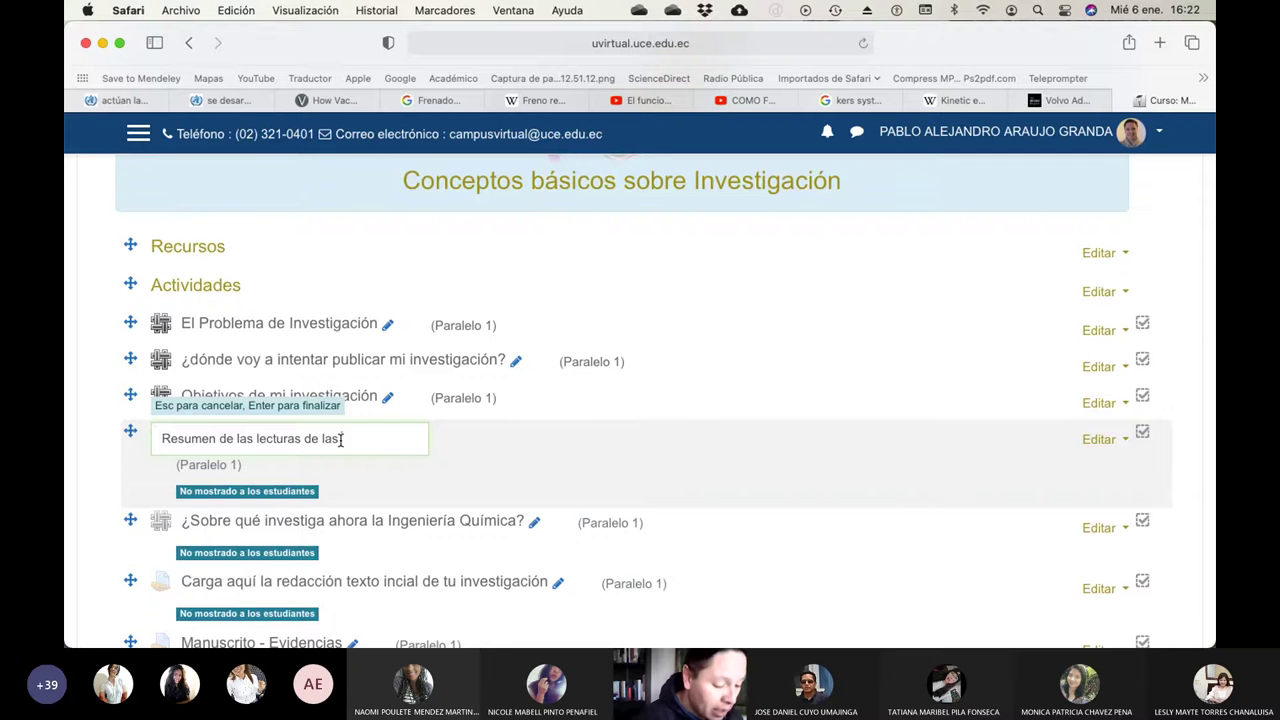
{"action": "type", "text": "3 semanas a"}
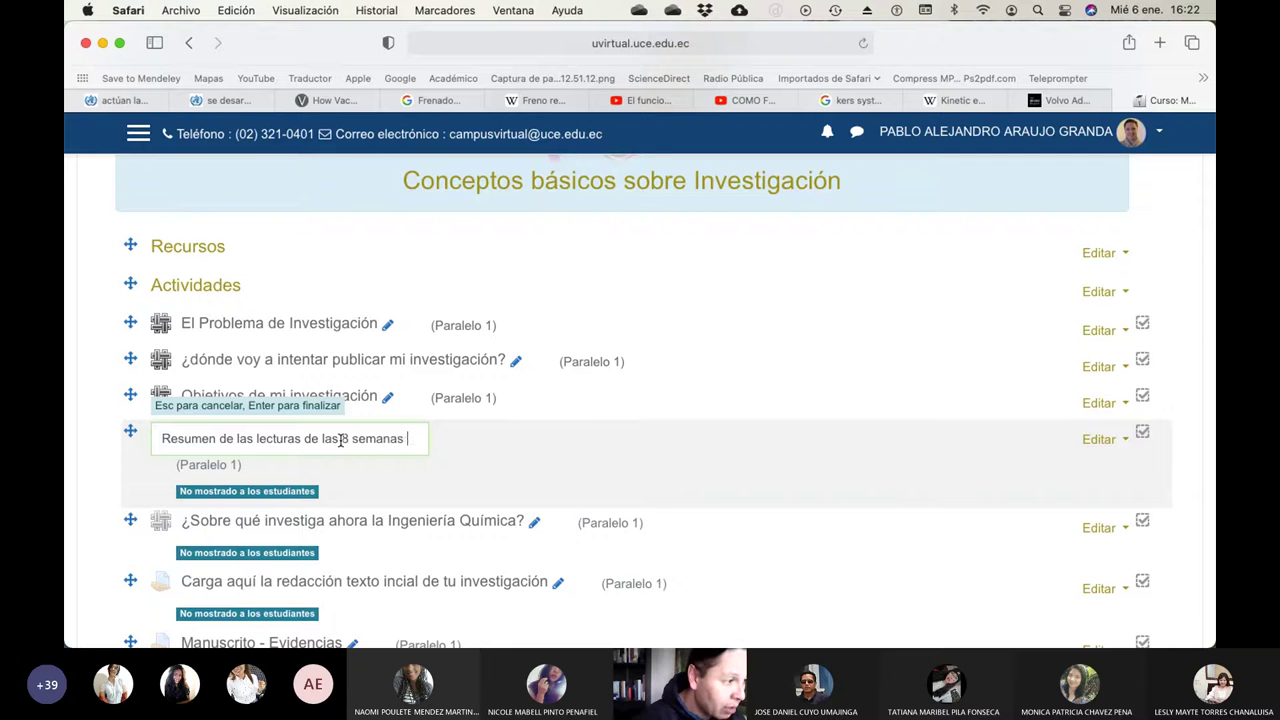
{"action": "type", "text": "nteriores"}
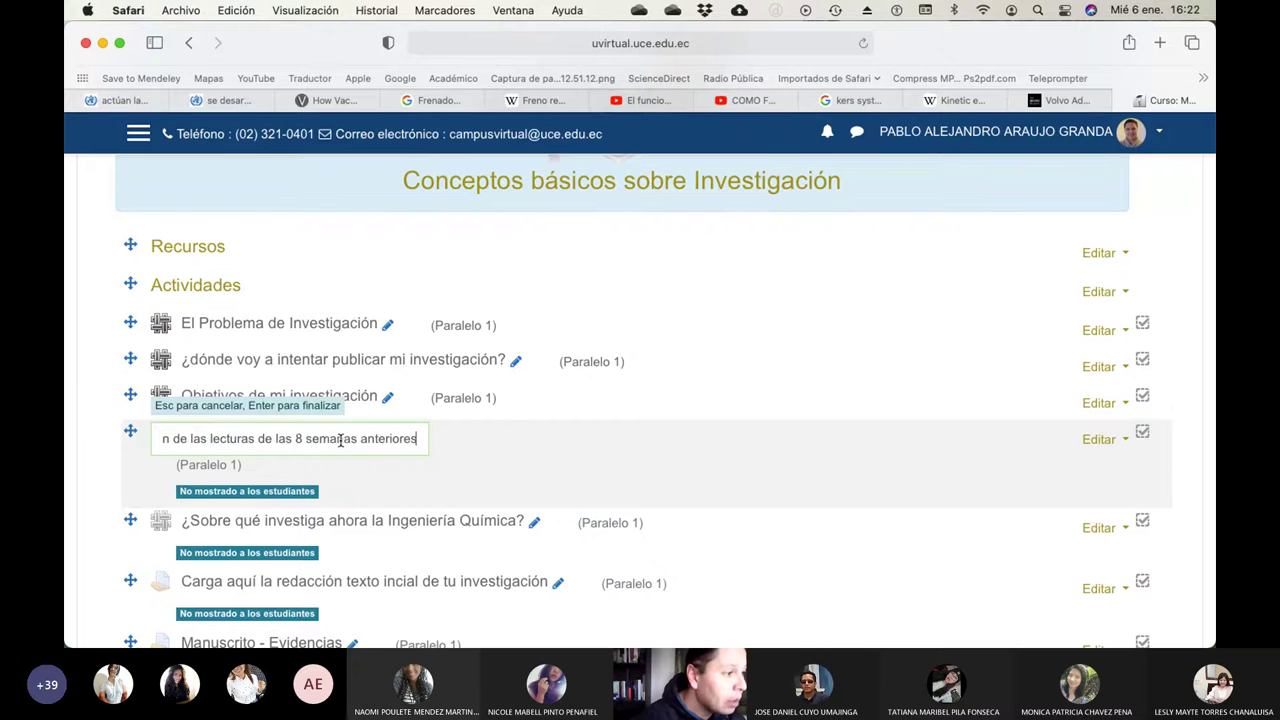
{"action": "key", "text": "Return"}
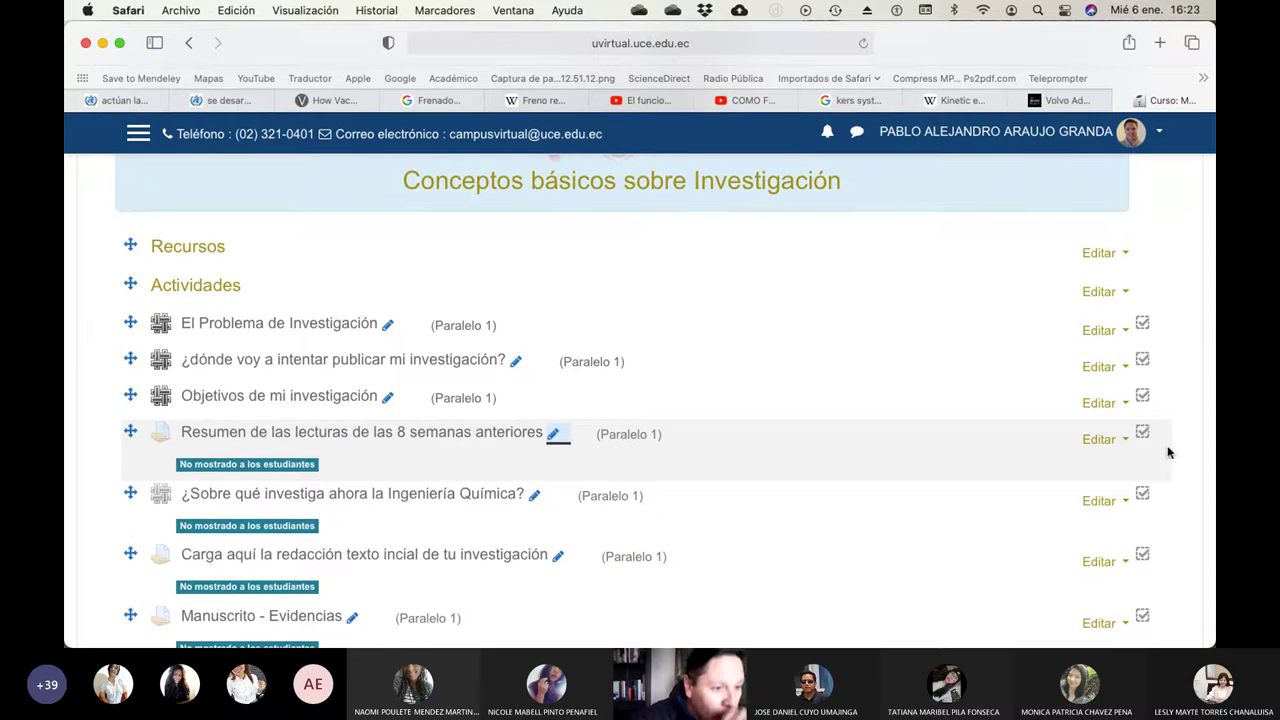
Open the settings of the "Resumen de las lecturas de las 8 semanas anteriores" activity and expand all their sections
{"action": "left_click", "coordinate": [1125, 442]}
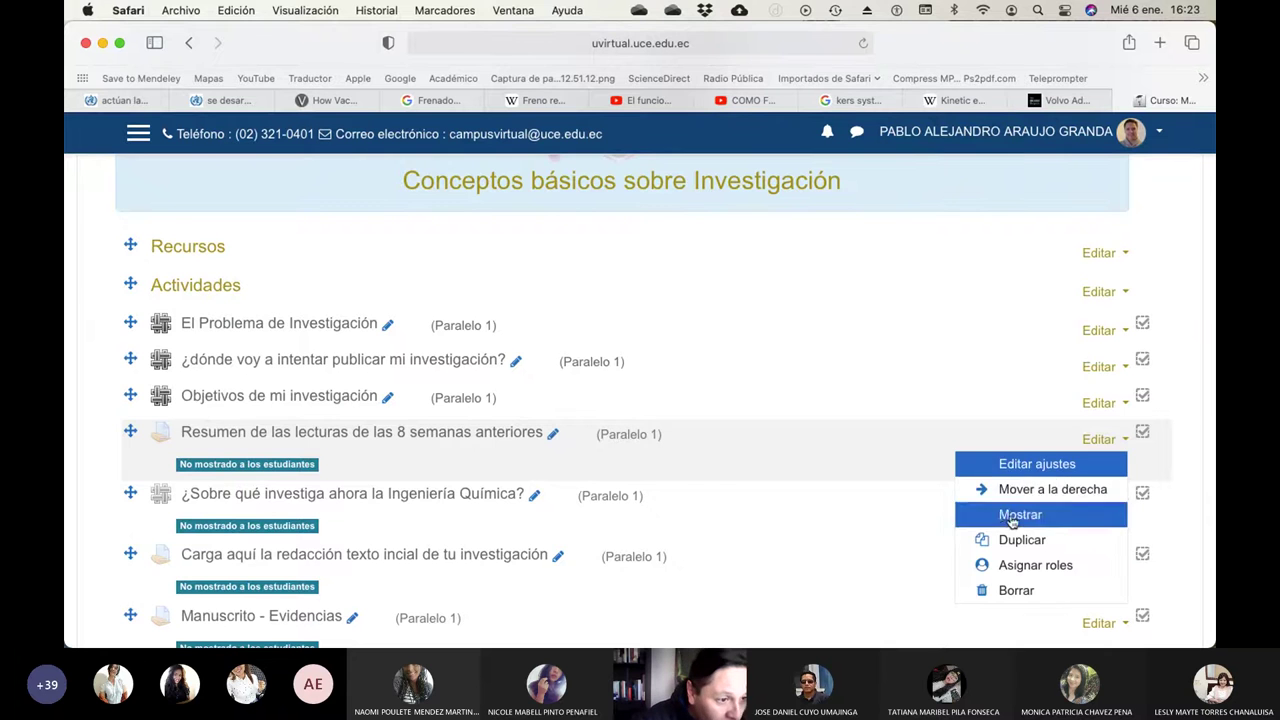
{"action": "left_click", "coordinate": [1023, 466]}
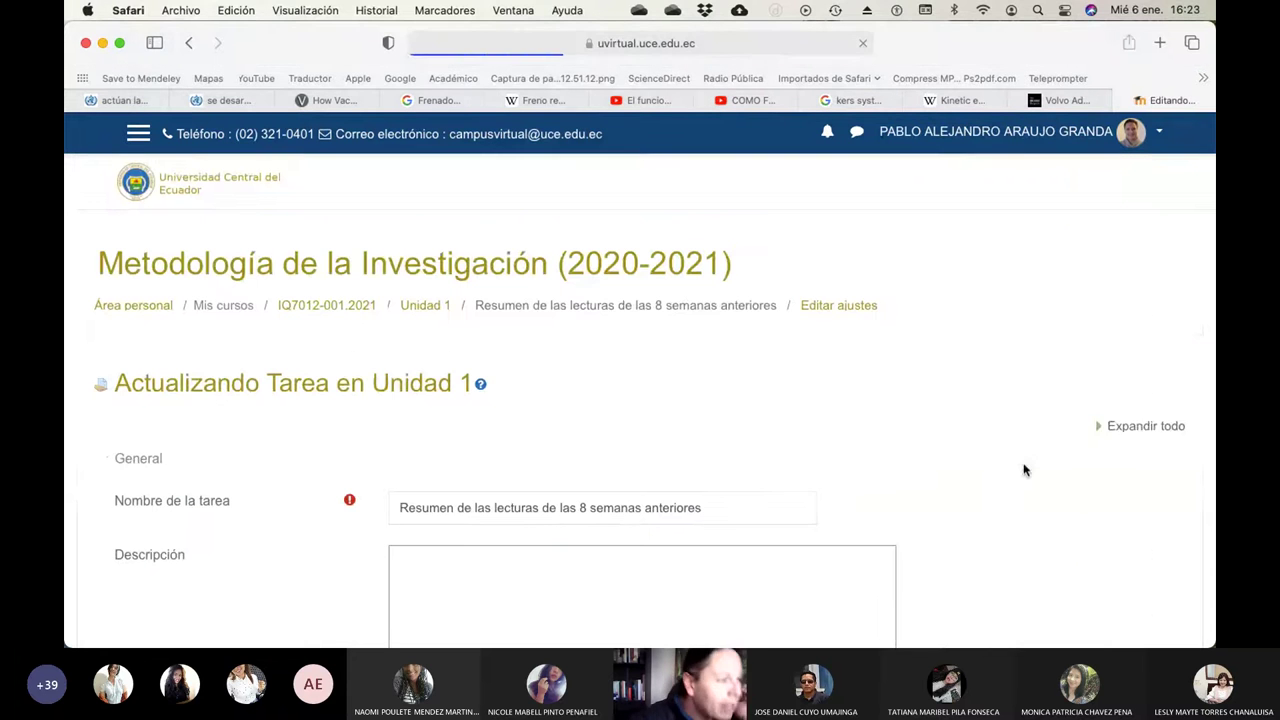
{"action": "left_click", "coordinate": [1148, 427]}
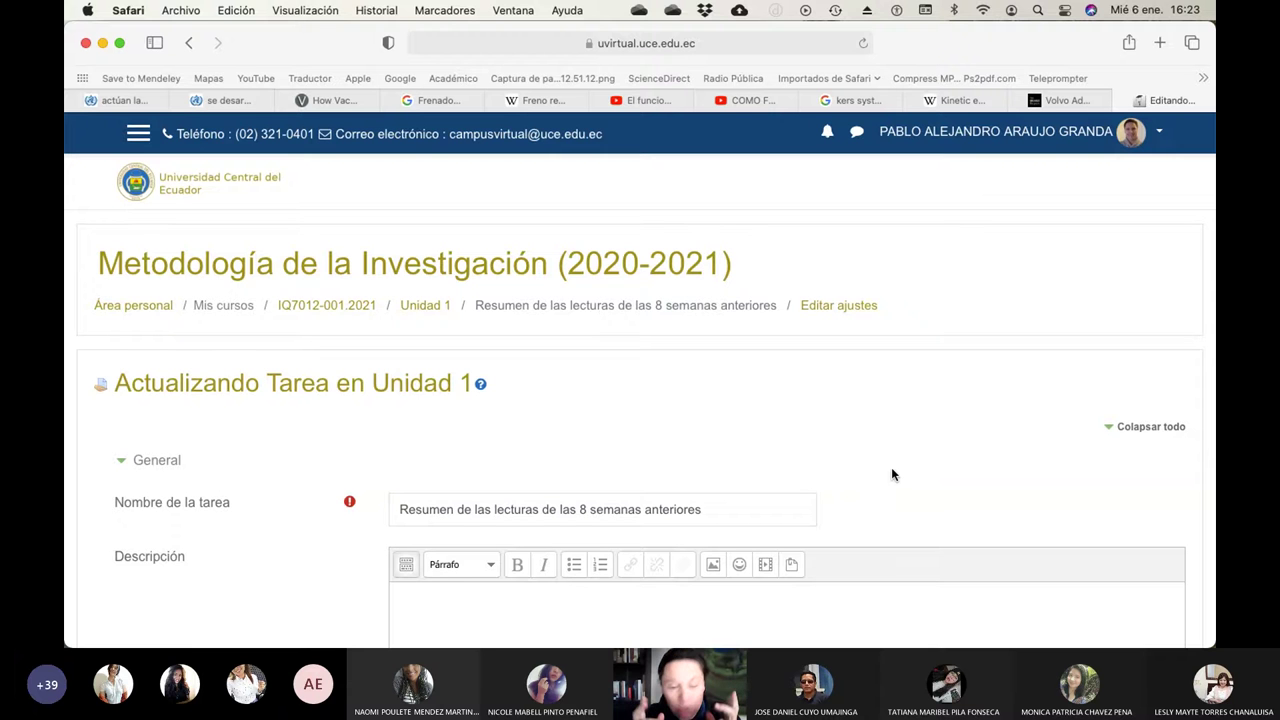
Start the assignment's description with "Carga aqui un documento de procesador de texto (.doc . docx)"
{"action": "scroll", "coordinate": [893, 474], "scroll_direction": "down", "scroll_amount": 3}
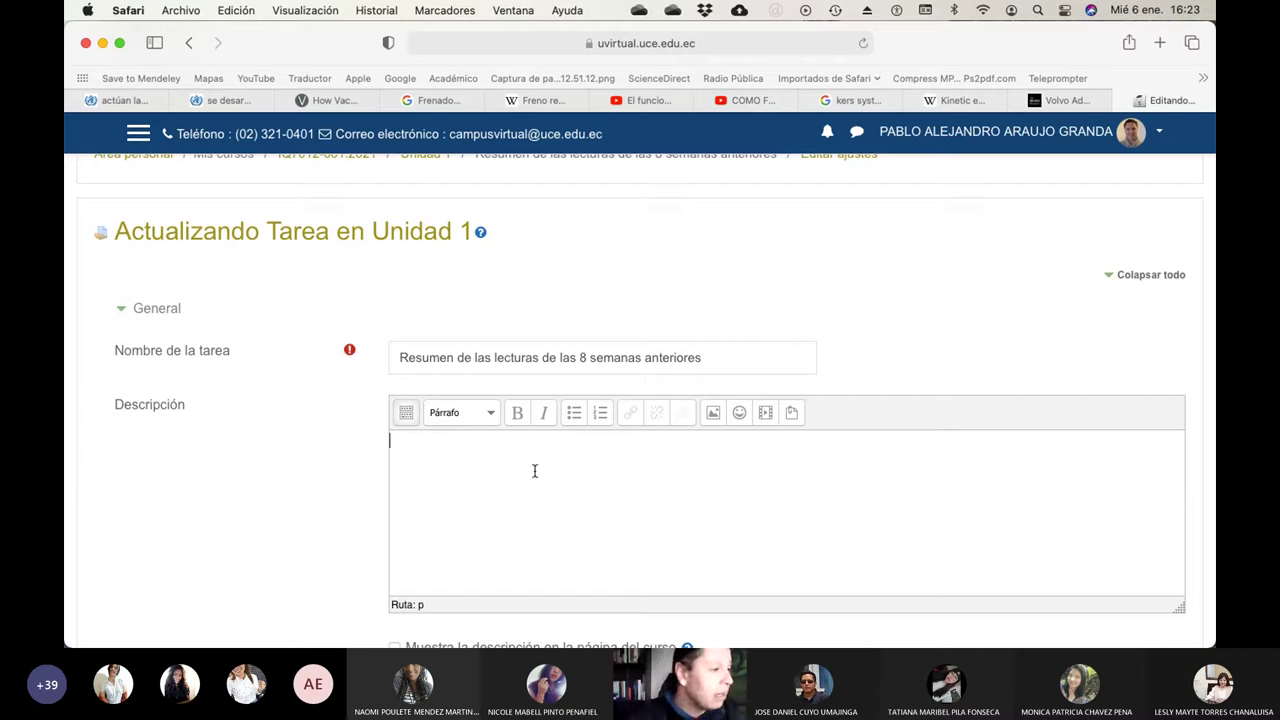
{"action": "type", "text": "Carga aqu"}
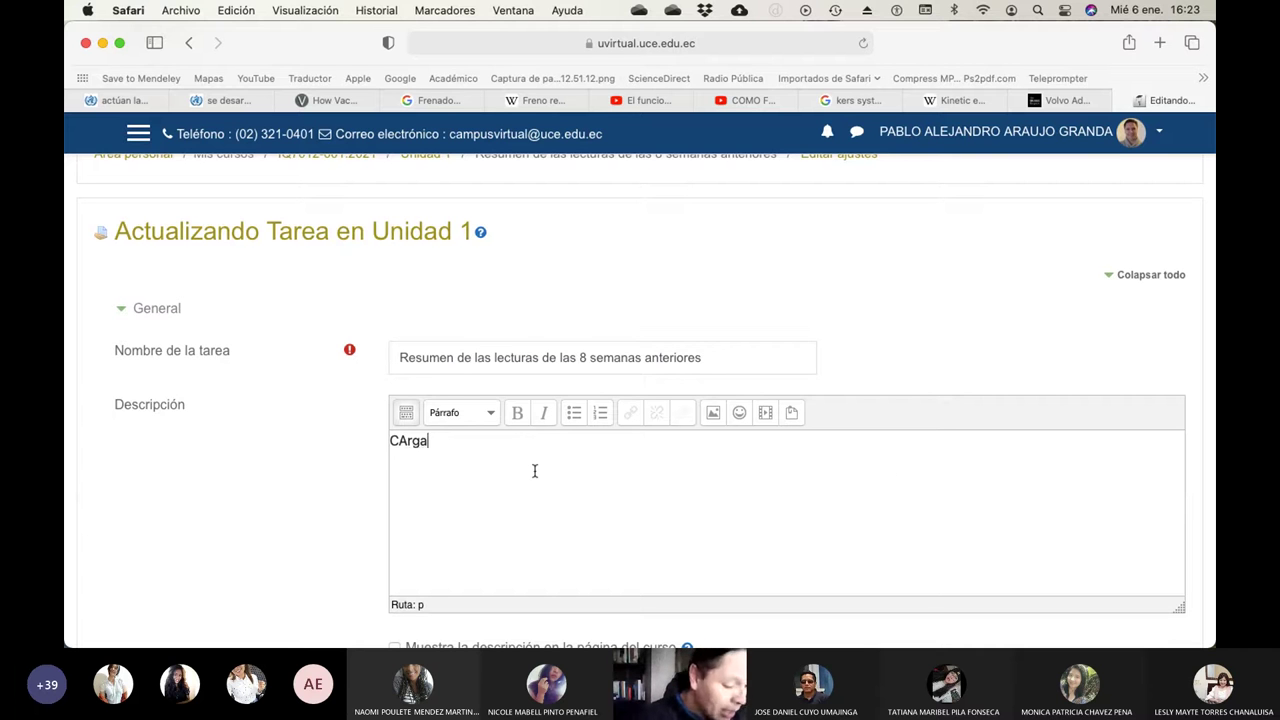
{"action": "type", "text": "i "}
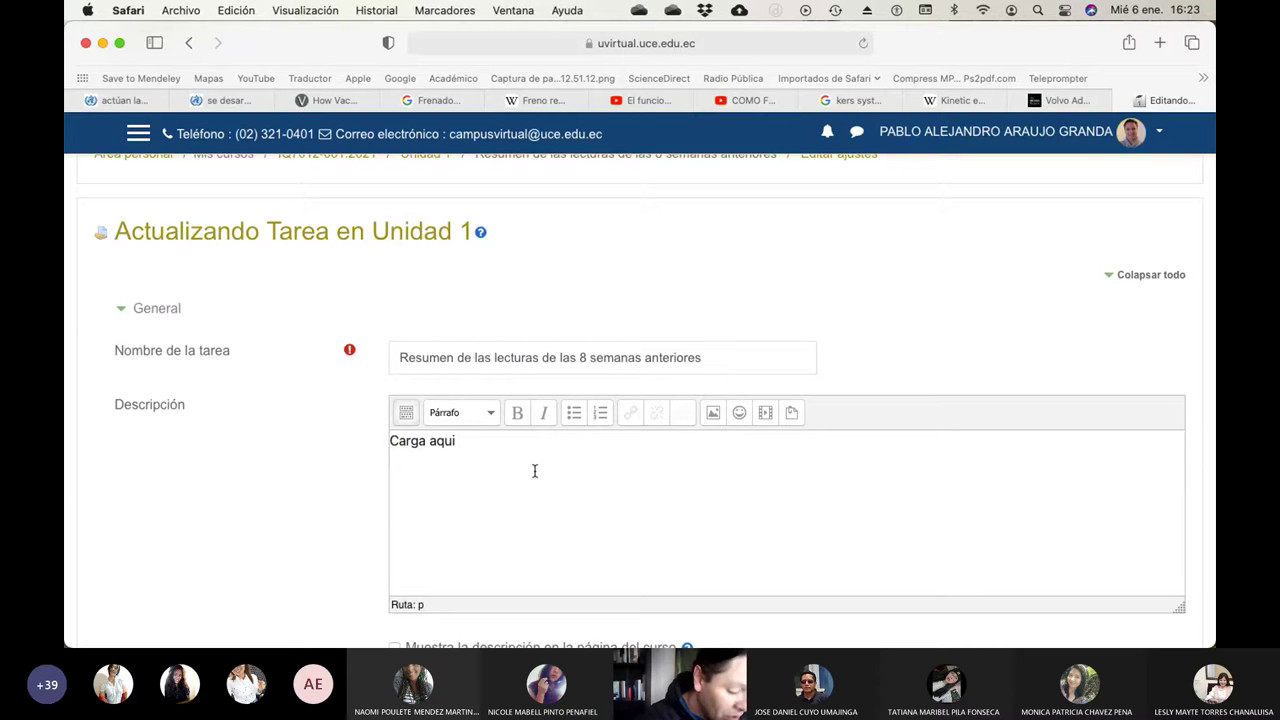
{"action": "type", "text": "un doc"}
{"action": "type", "text": "i"}
{"action": "key", "text": "BackSpace"}
{"action": "key", "text": "BackSpace"}
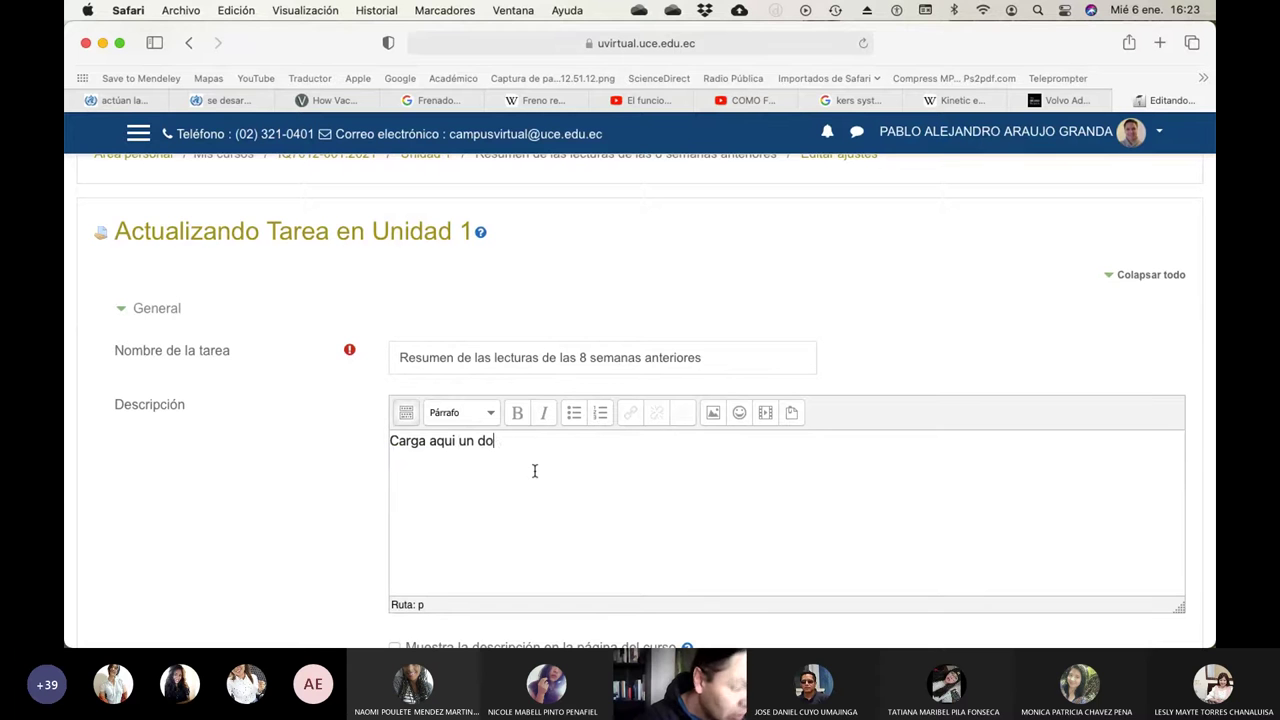
{"action": "type", "text": "cumento de "}
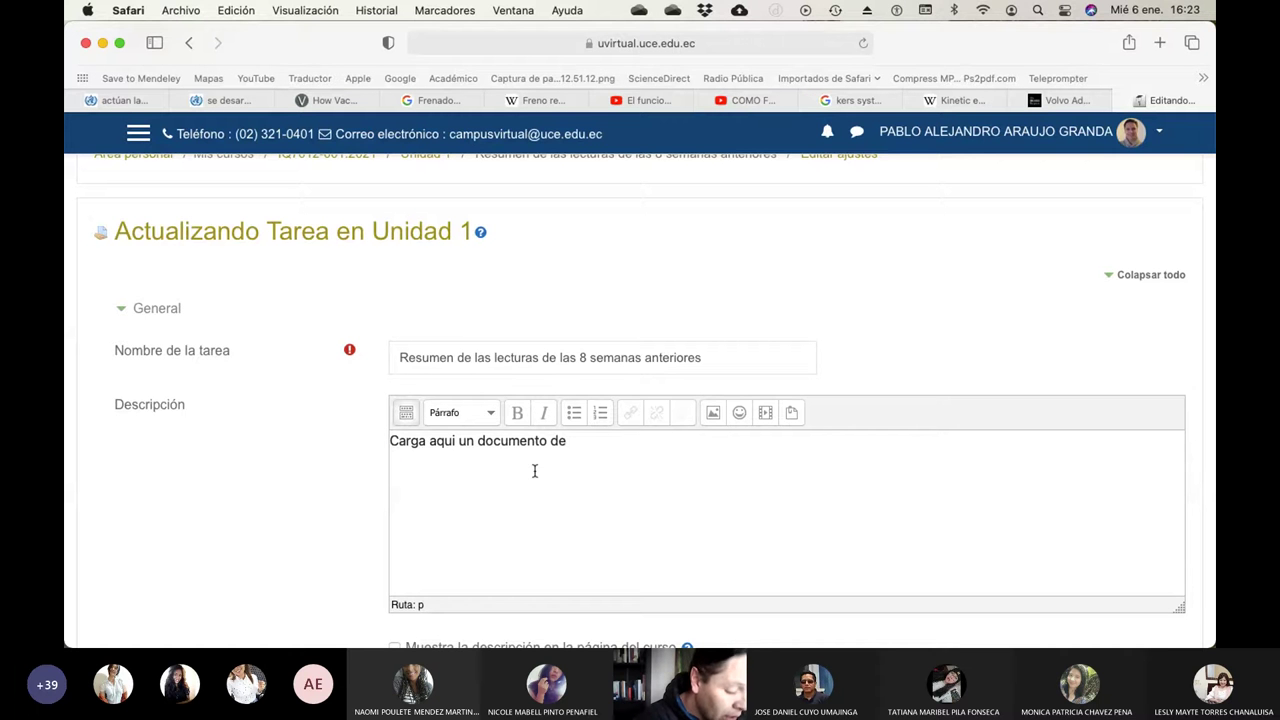
{"action": "type", "text": "procesa"}
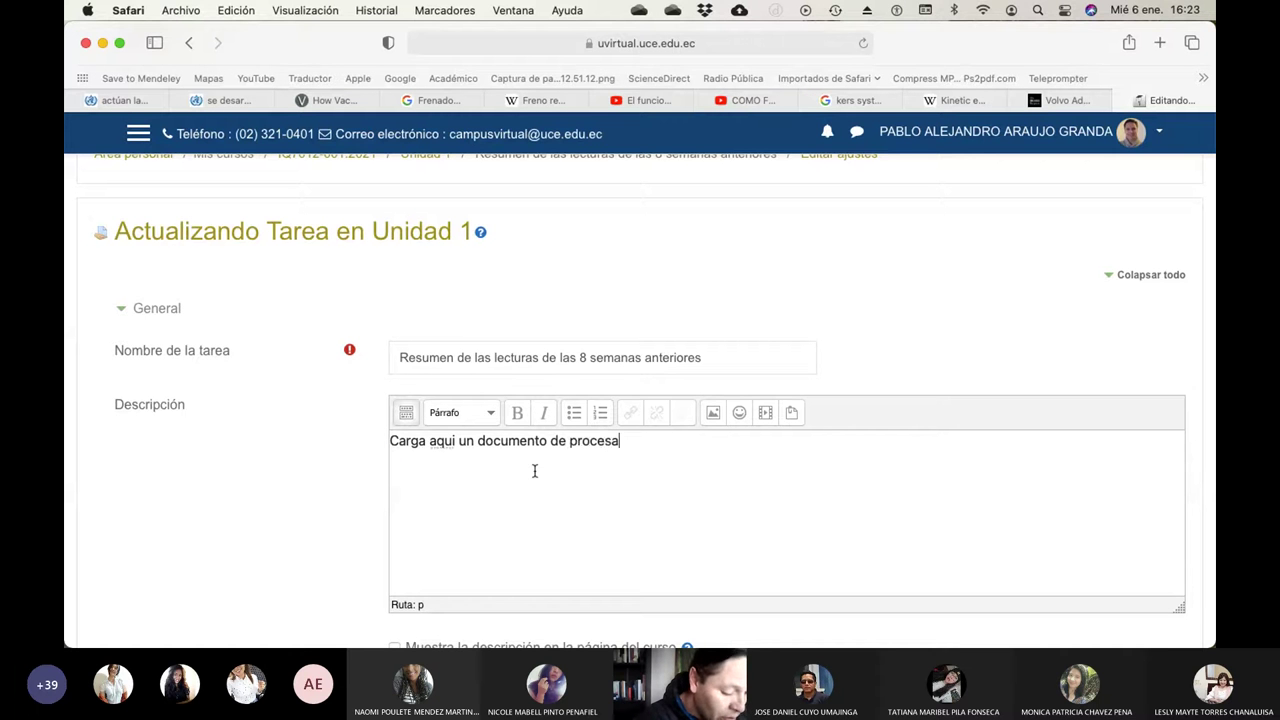
{"action": "type", "text": "dor de t"}
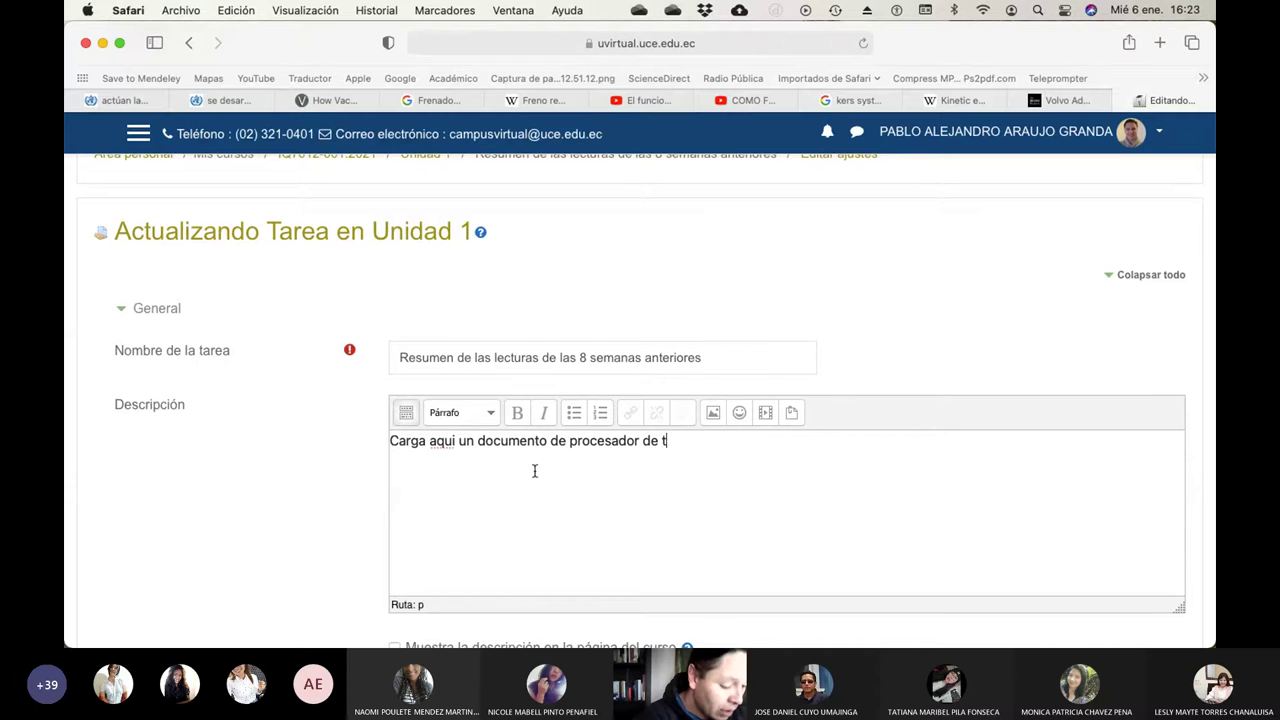
{"action": "type", "text": "exto (.d"}
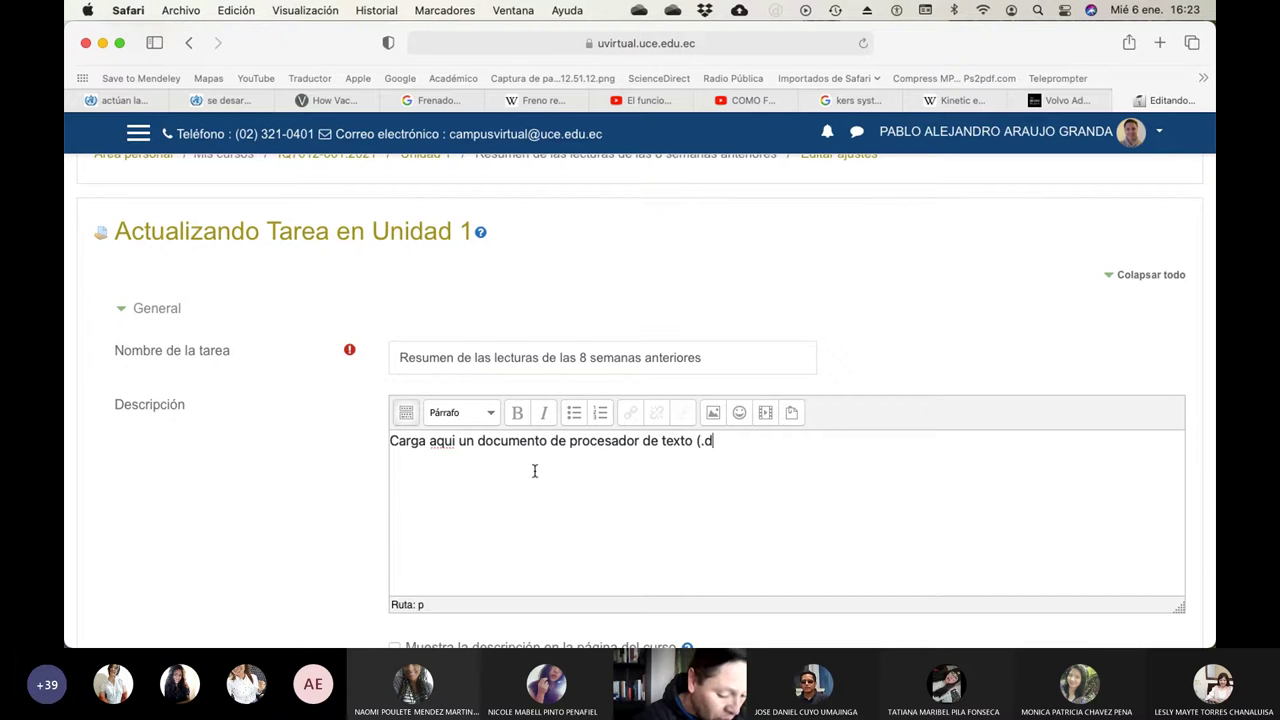
{"action": "type", "text": "oc ."}
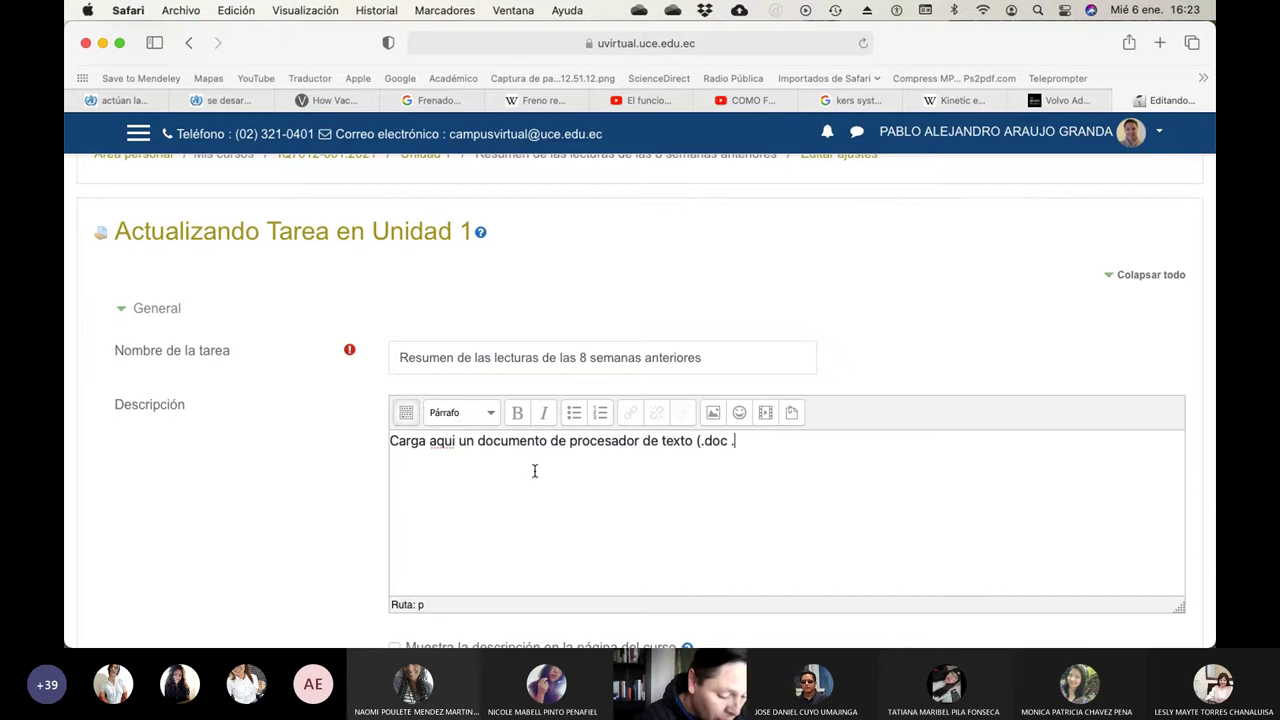
{"action": "type", "text": " docx)"}
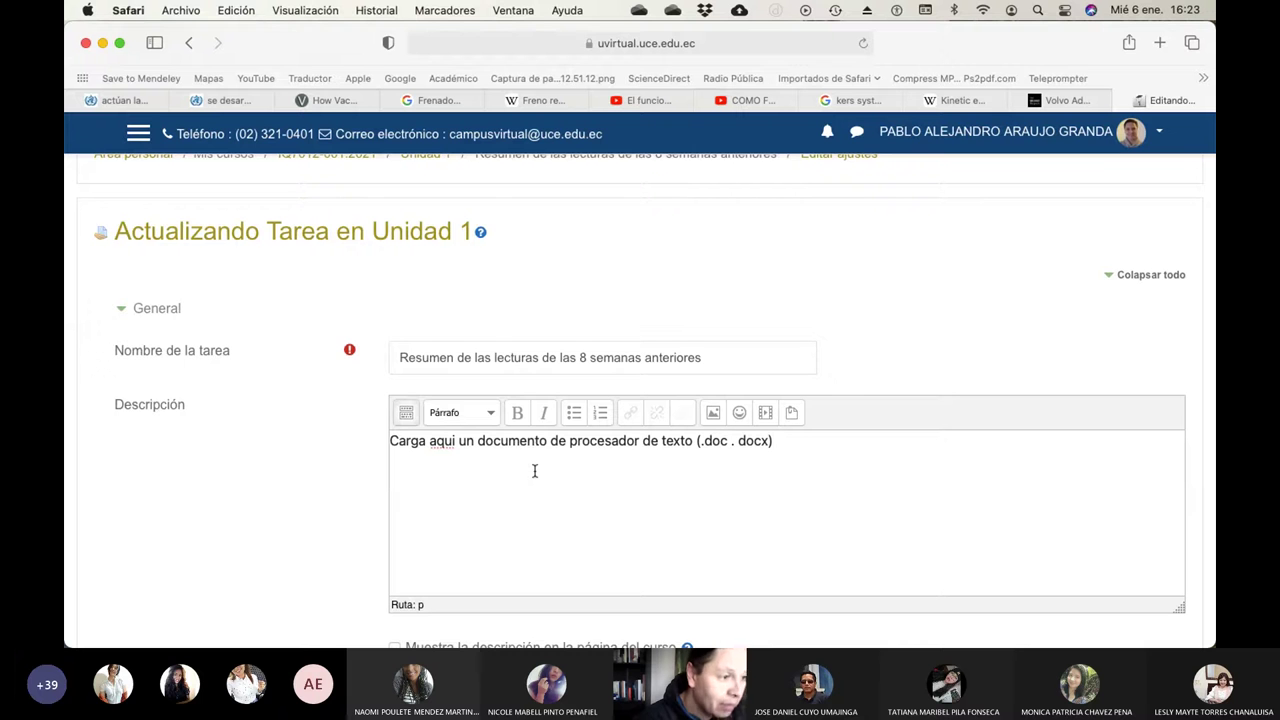
Add .pages and .txt to the file formats in the description's parentheses
{"action": "key", "text": "BackSpace"}
{"action": "type", "text": ".pa"}
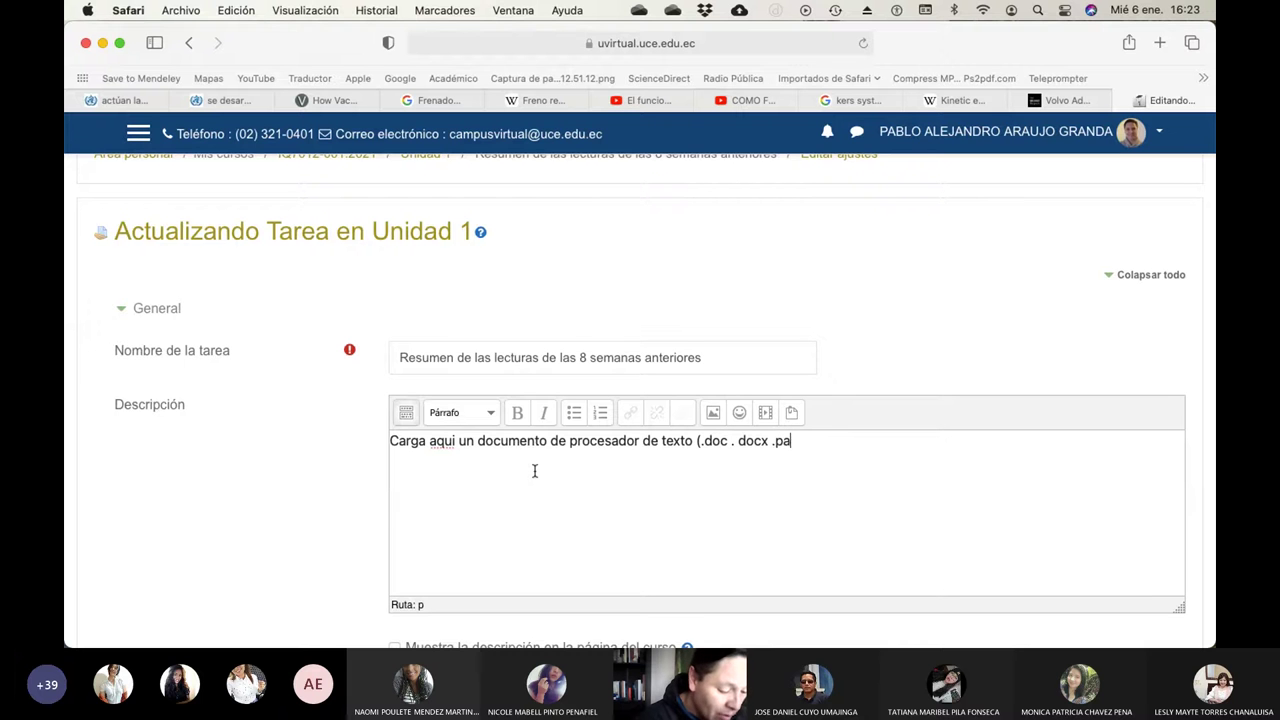
{"action": "type", "text": "ges)"}
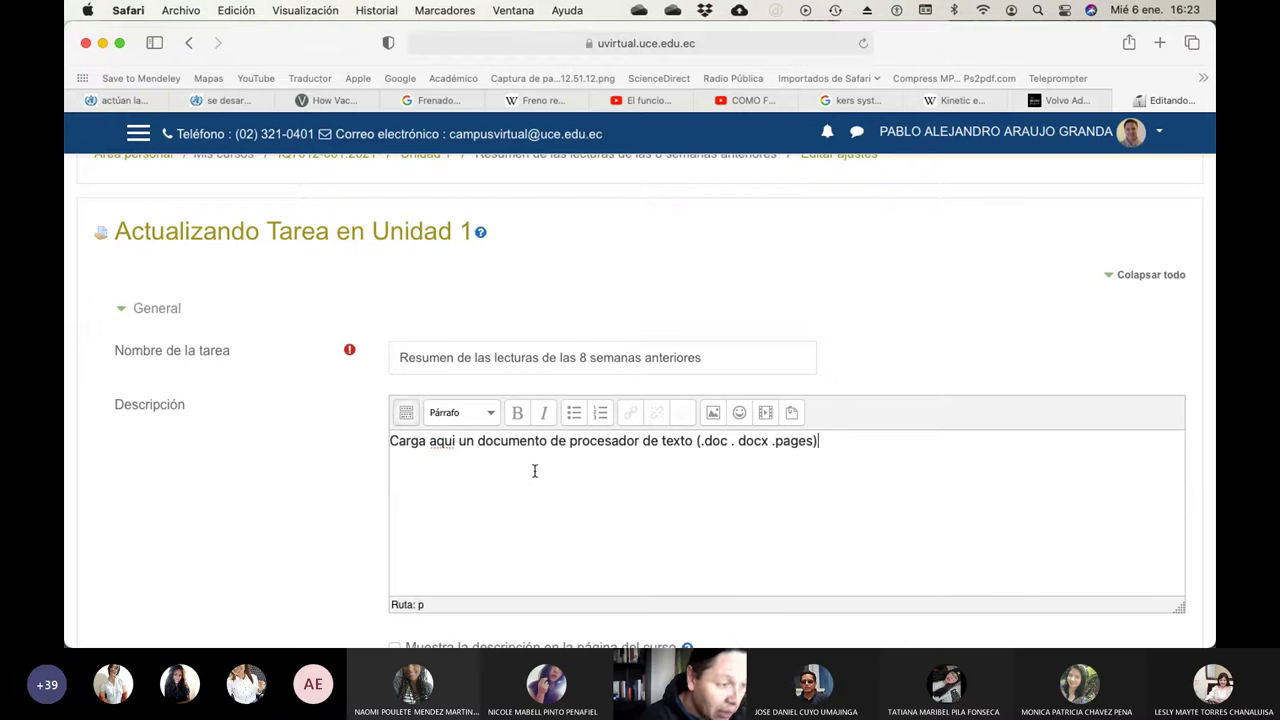
{"action": "key", "text": "Left"}
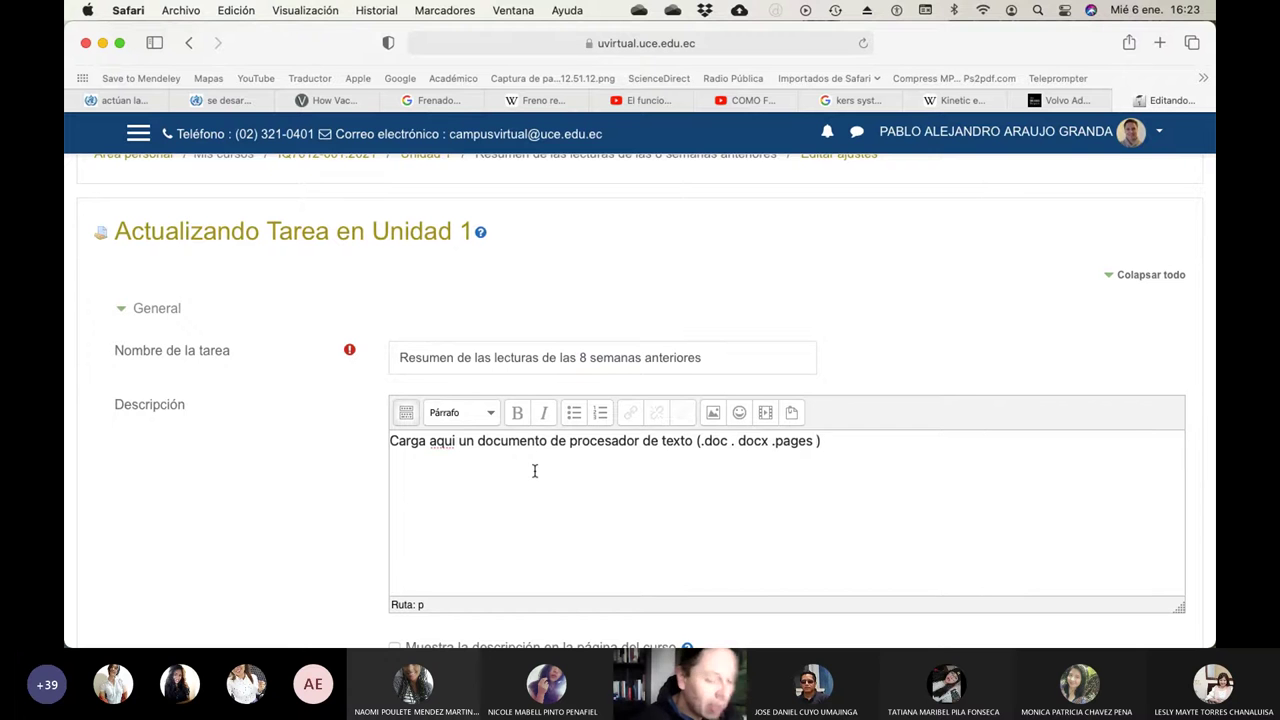
{"action": "type", "text": ".txt"}
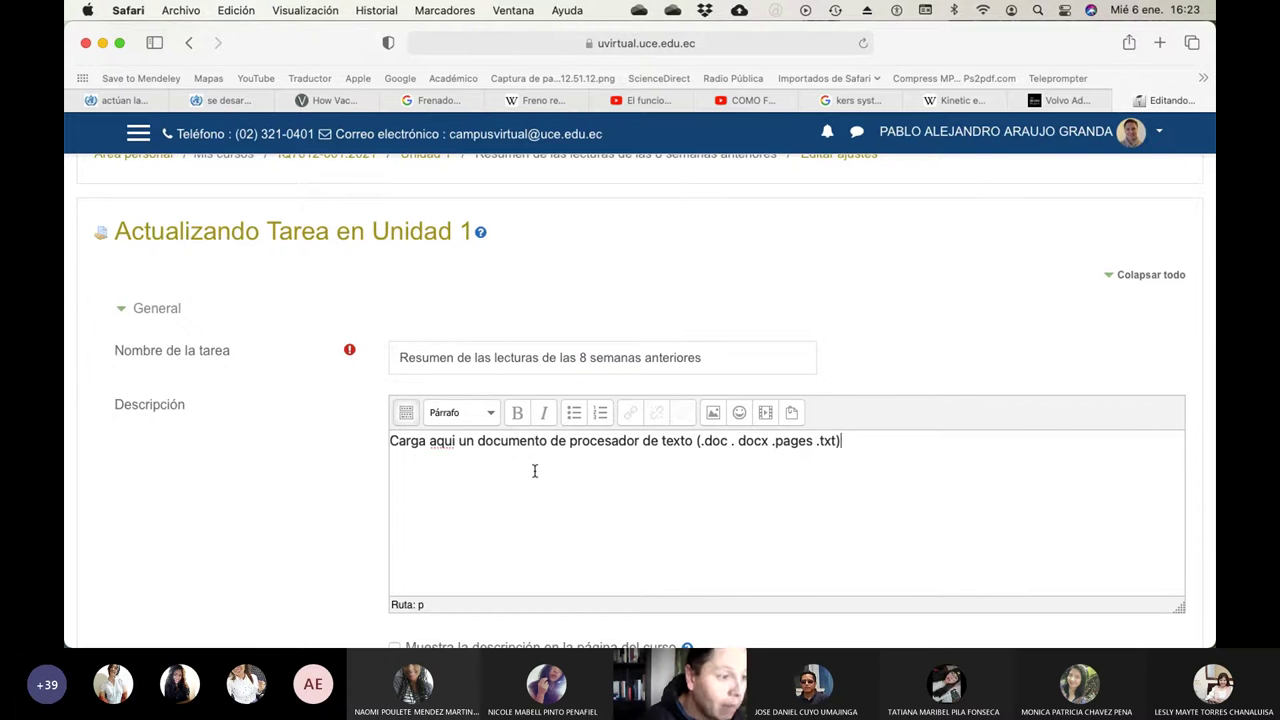
Continue the description after the file formats with "en cual se vea los párrafos extraídos de tus lecturas"
{"action": "type", "text": " en"}
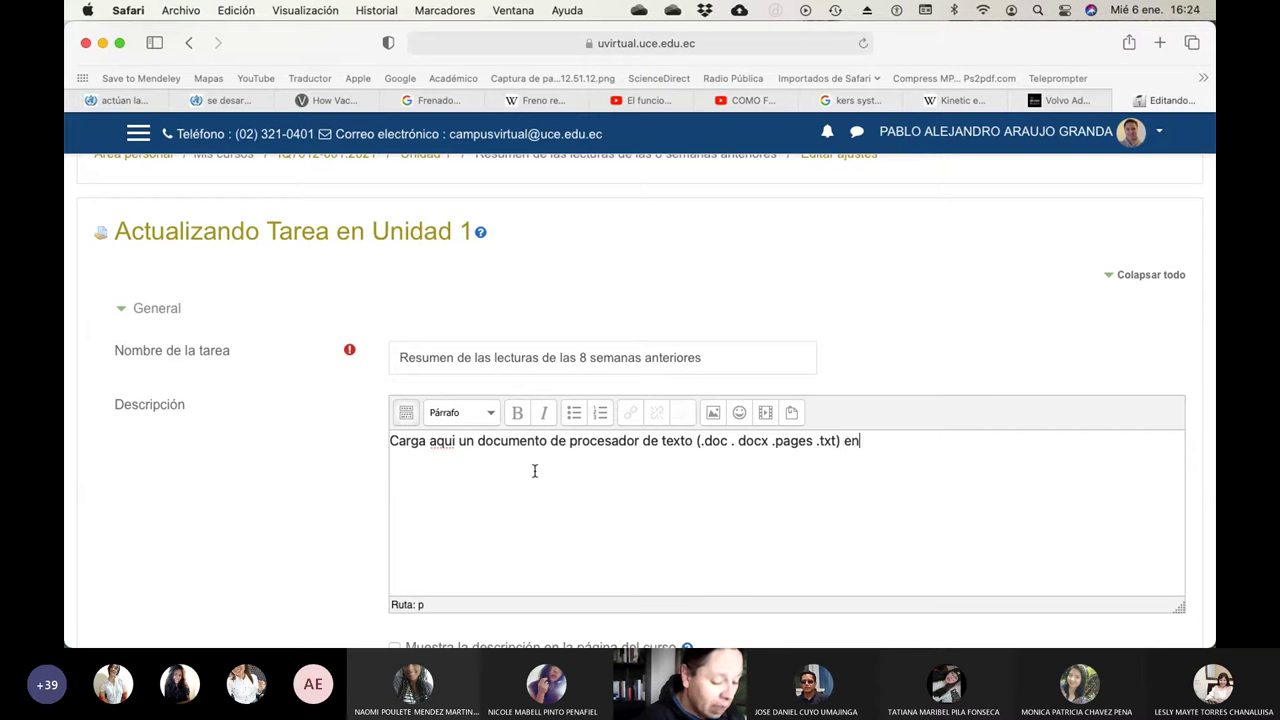
{"action": "type", "text": " cala"}
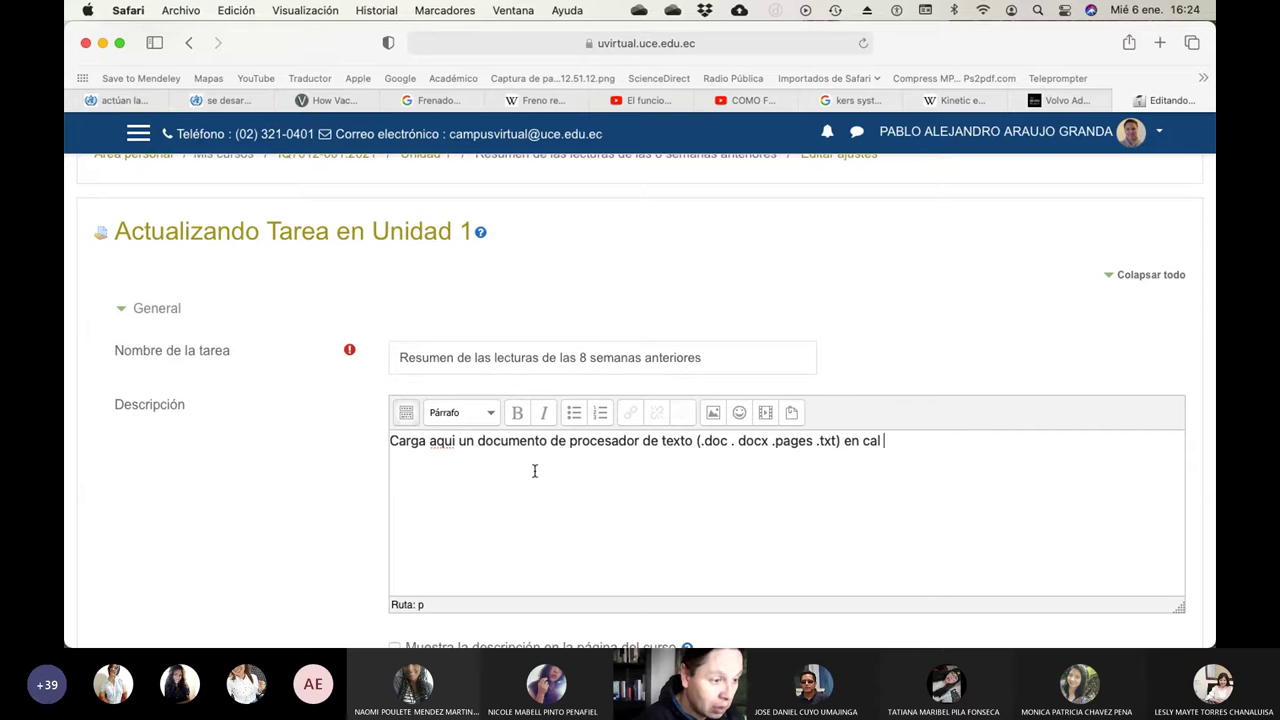
{"action": "key", "text": "BackSpace"}
{"action": "key", "text": "BackSpace"}
{"action": "key", "text": "BackSpace"}
{"action": "type", "text": "ual se vea "}
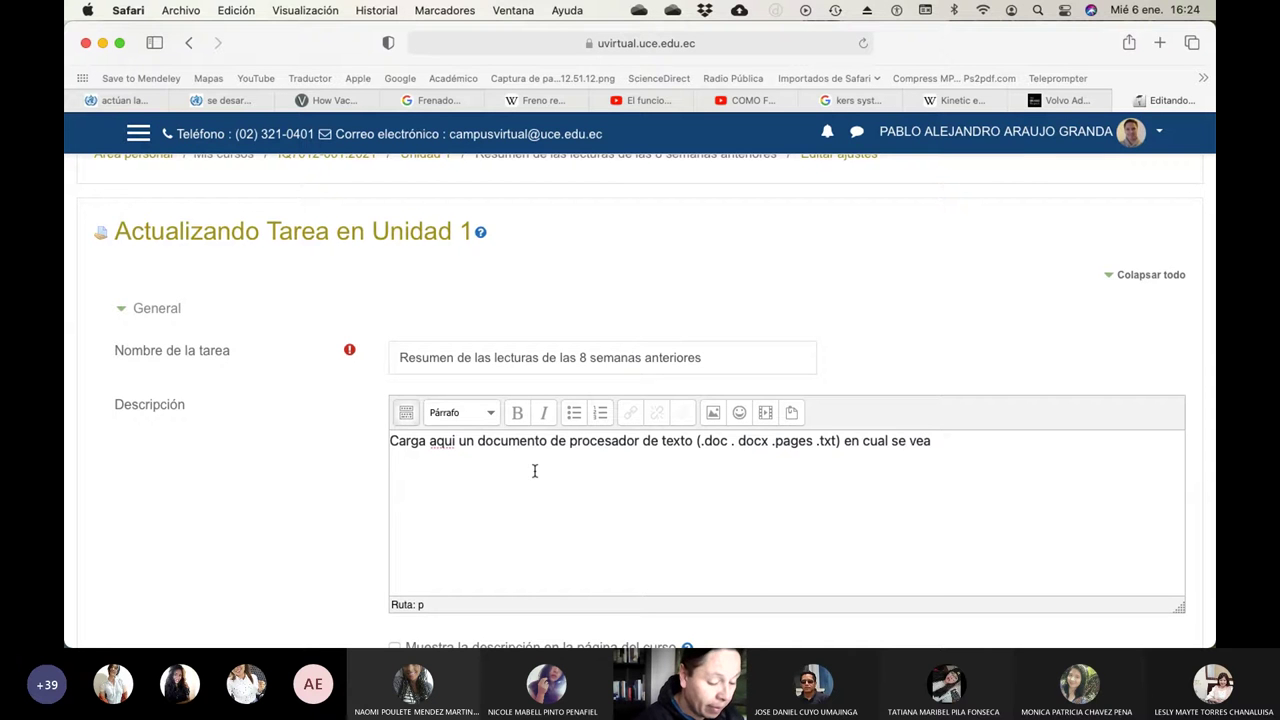
{"action": "type", "text": "los pá"}
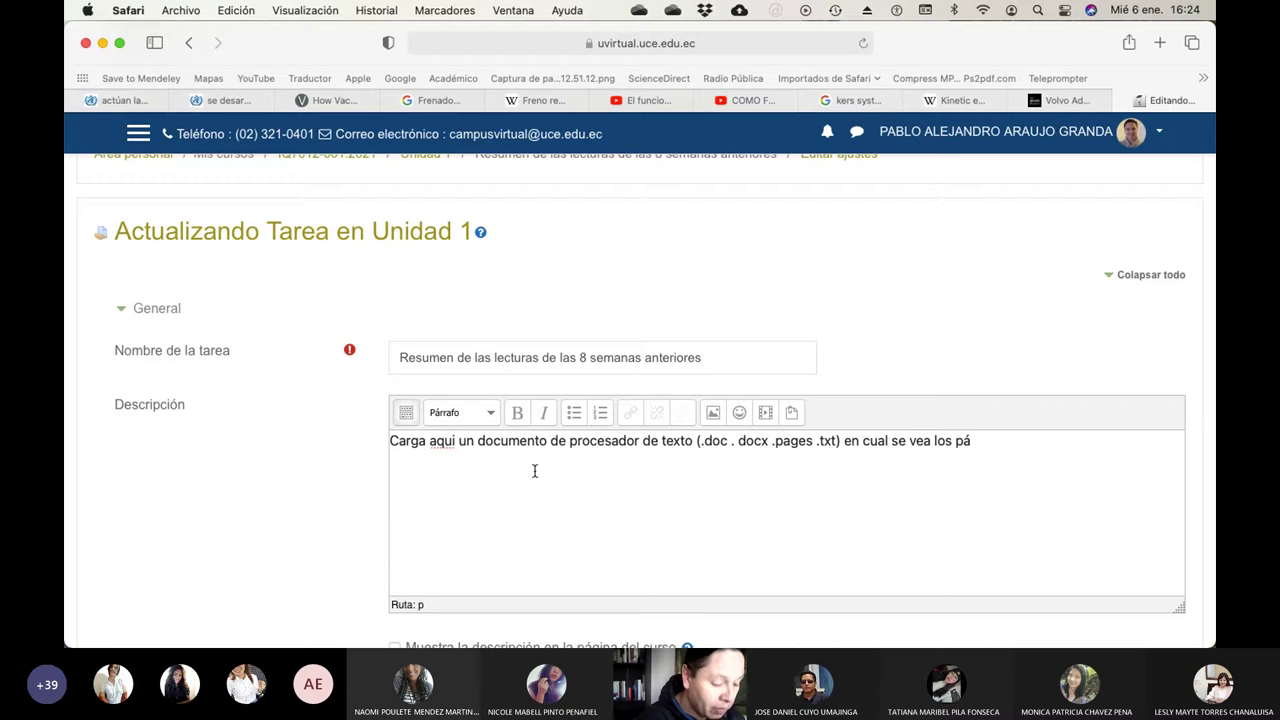
{"action": "type", "text": "rrafos ext"}
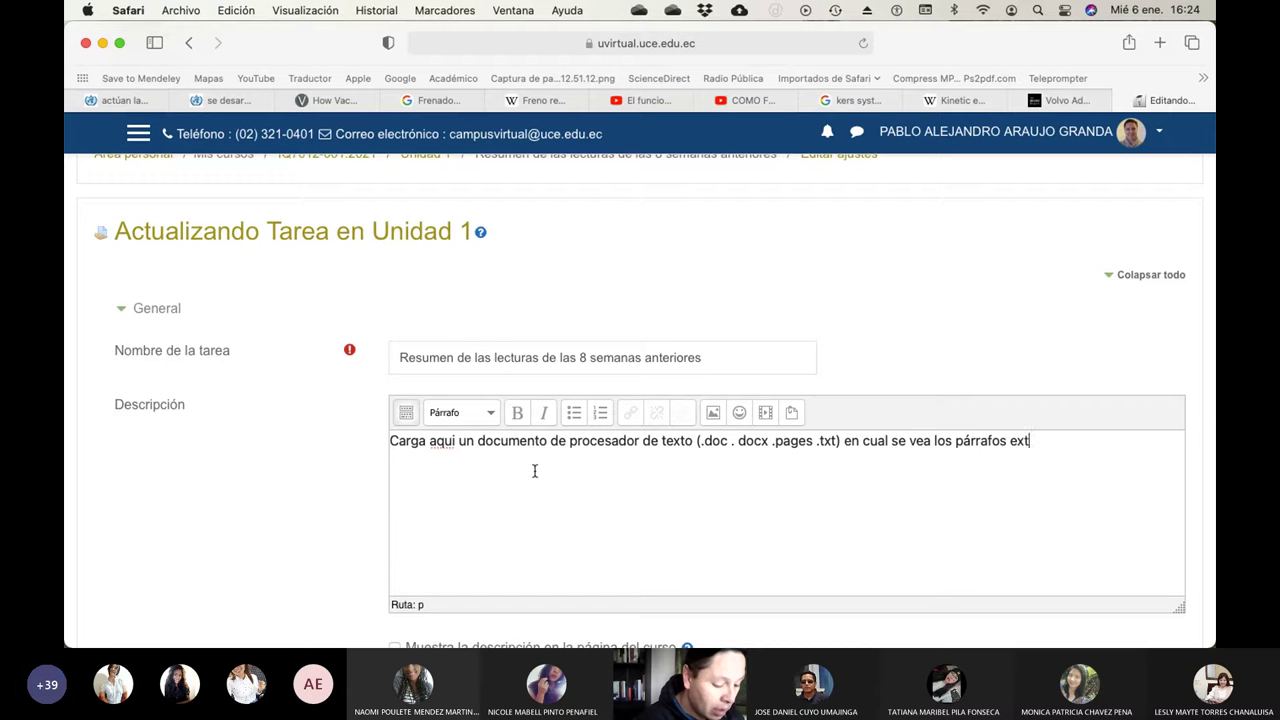
{"action": "type", "text": "raídos de tus "}
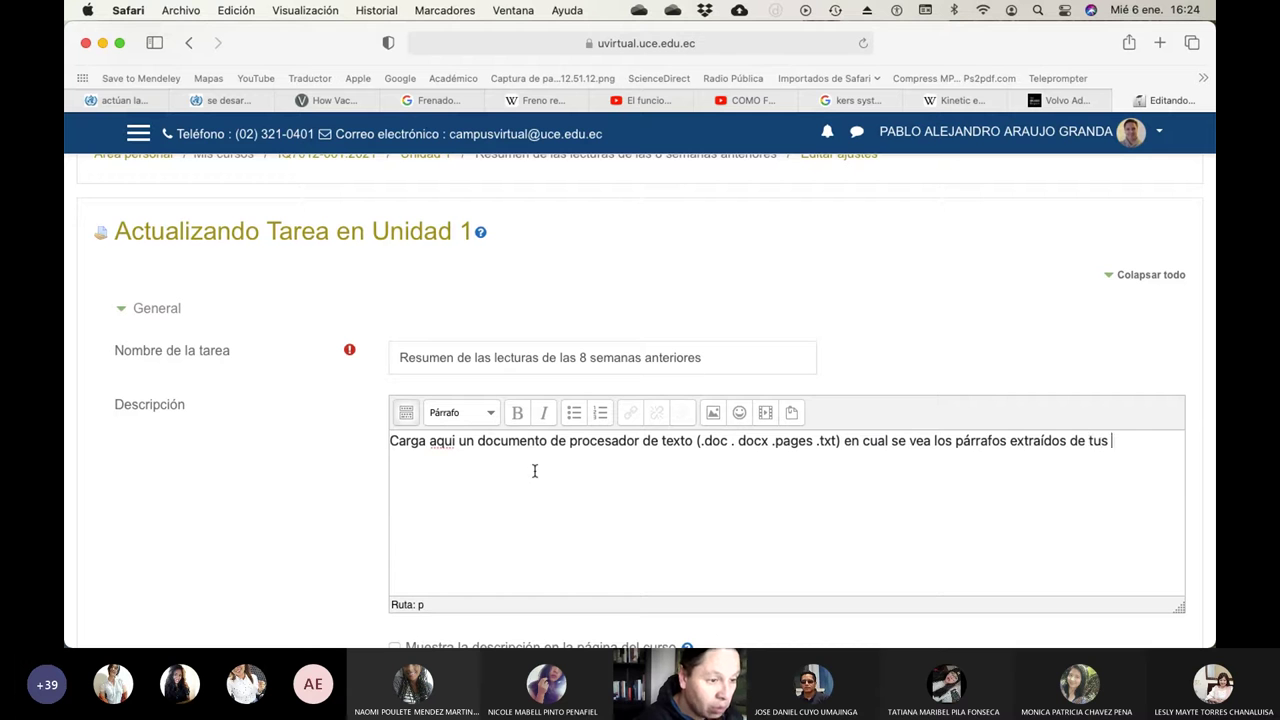
{"action": "type", "text": "lecturas"}
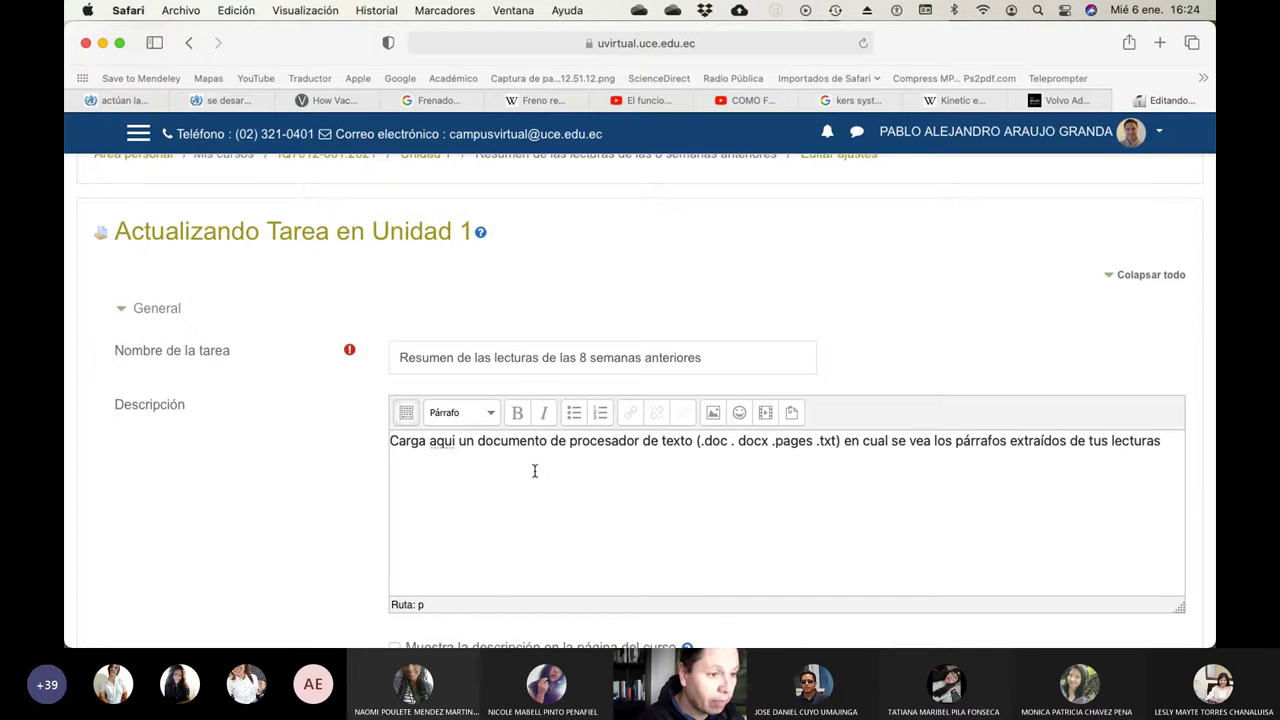
End the description's sentence with "usando Mendeley como un gestor de bibliografía"
{"action": "type", "text": " usando M"}
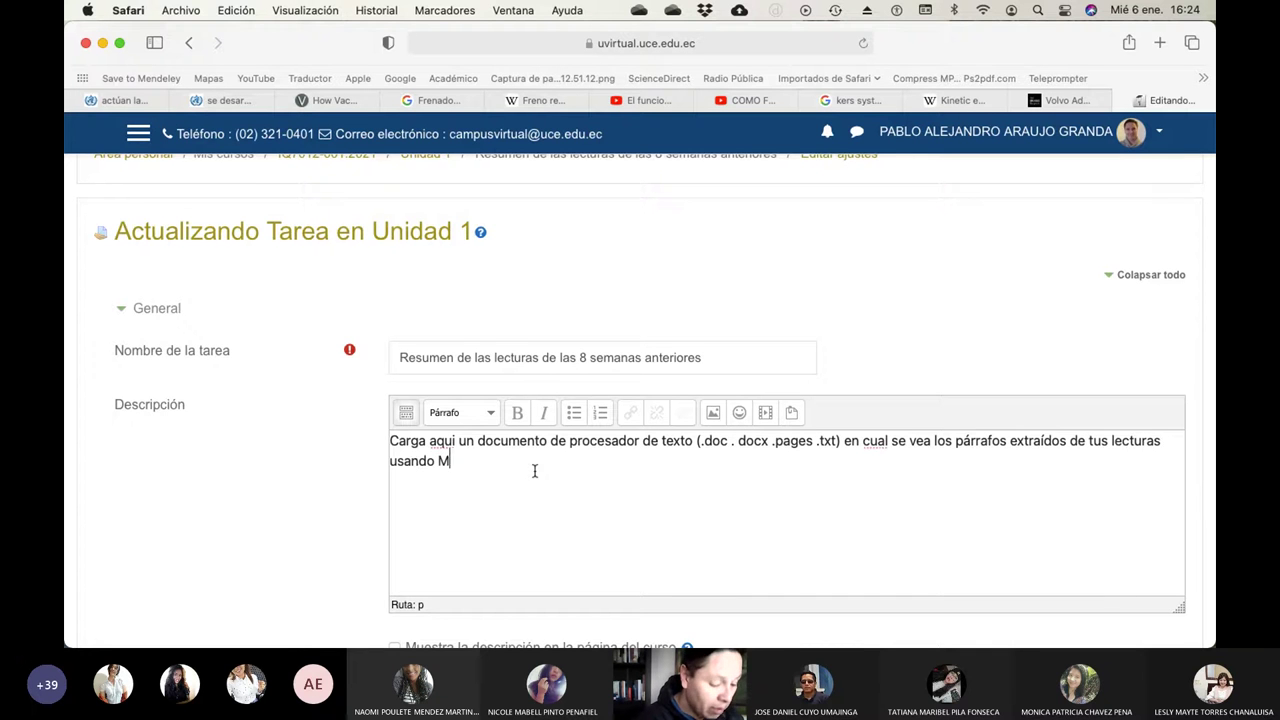
{"action": "type", "text": "endeley co"}
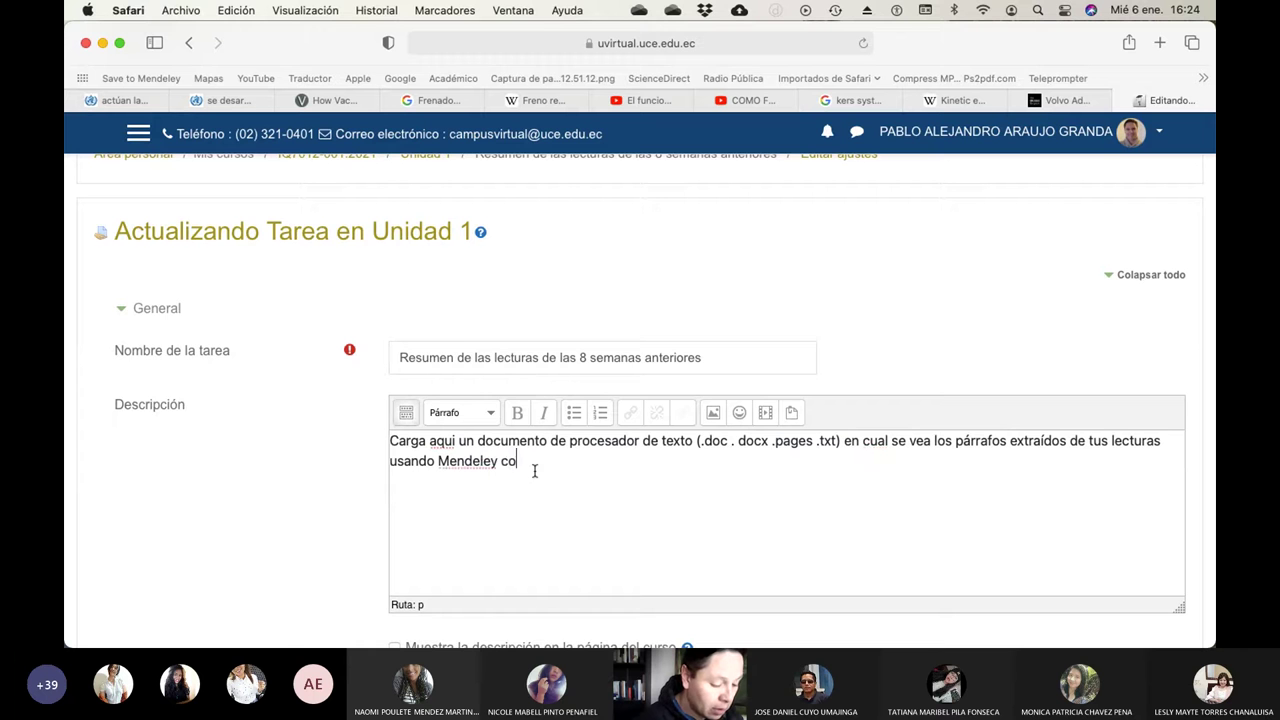
{"action": "type", "text": "mo un gest"}
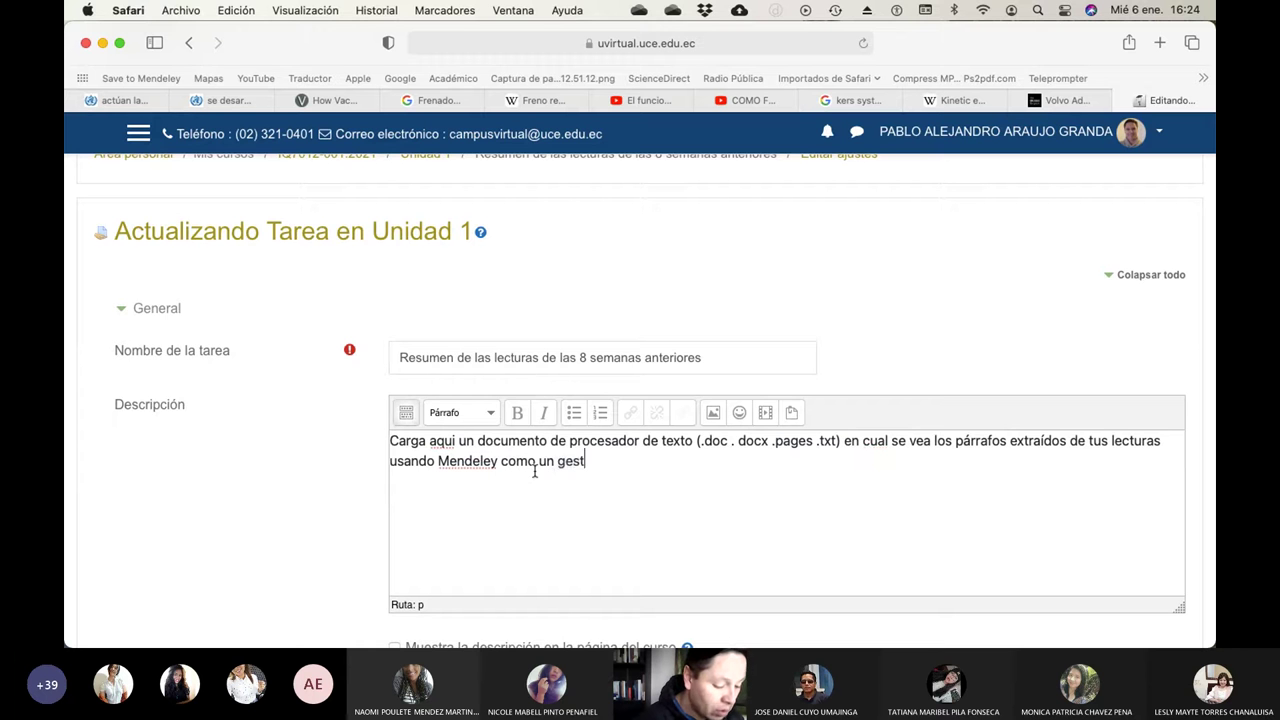
{"action": "type", "text": "or de bibliografía"}
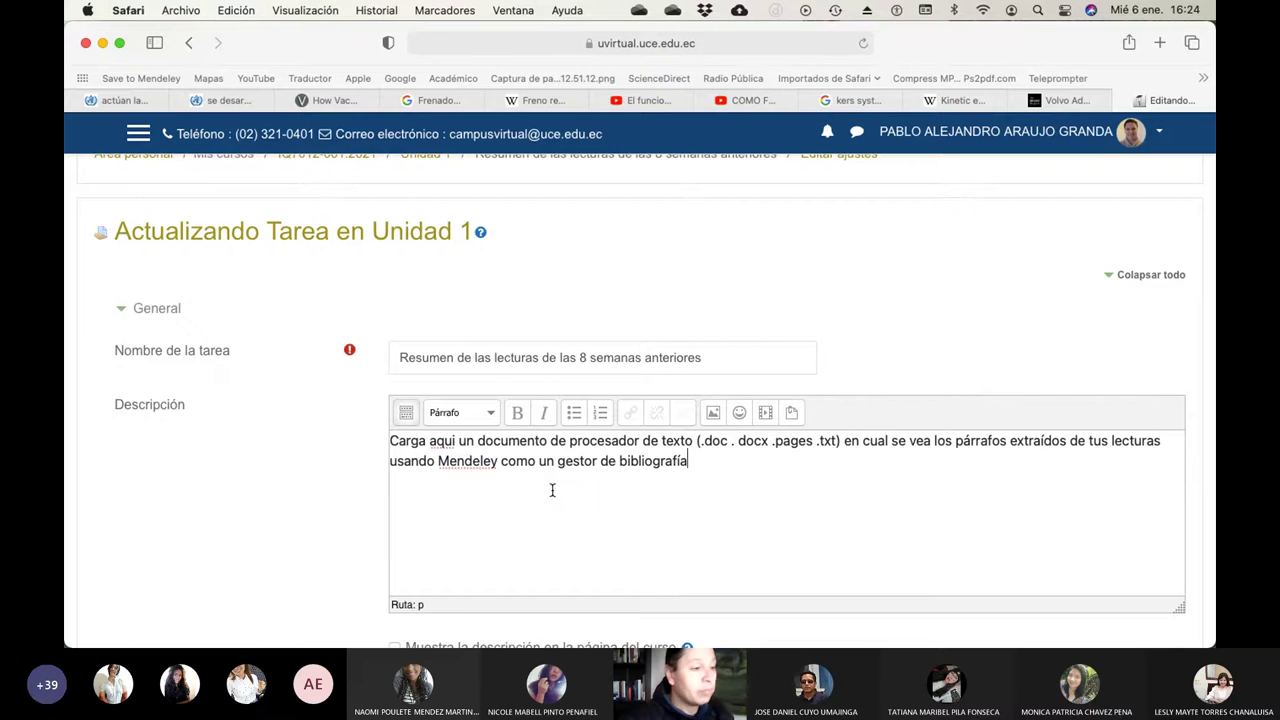
Set the "Permitir entregas desde" date to 18 enero 2021 with hour 22
{"action": "scroll", "coordinate": [654, 451], "scroll_direction": "down", "scroll_amount": 5}
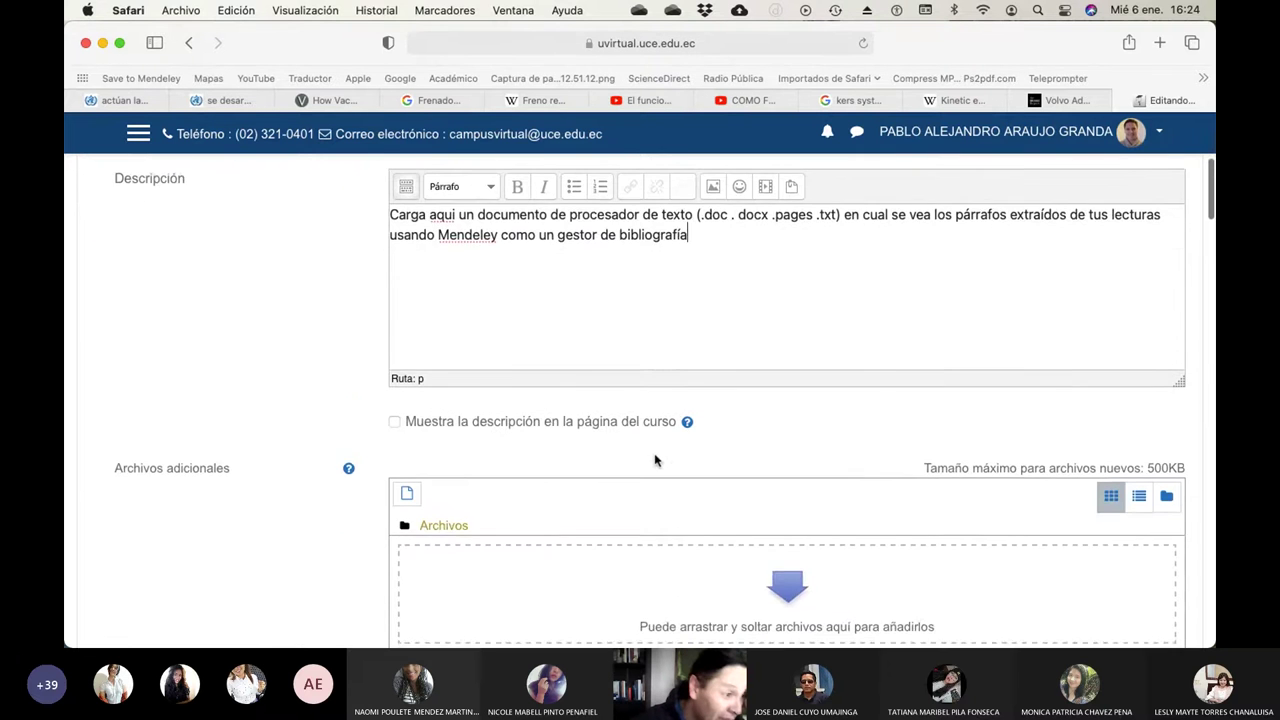
{"action": "scroll", "coordinate": [655, 455], "scroll_direction": "down", "scroll_amount": 2}
{"action": "scroll", "coordinate": [656, 460], "scroll_direction": "down", "scroll_amount": 2}
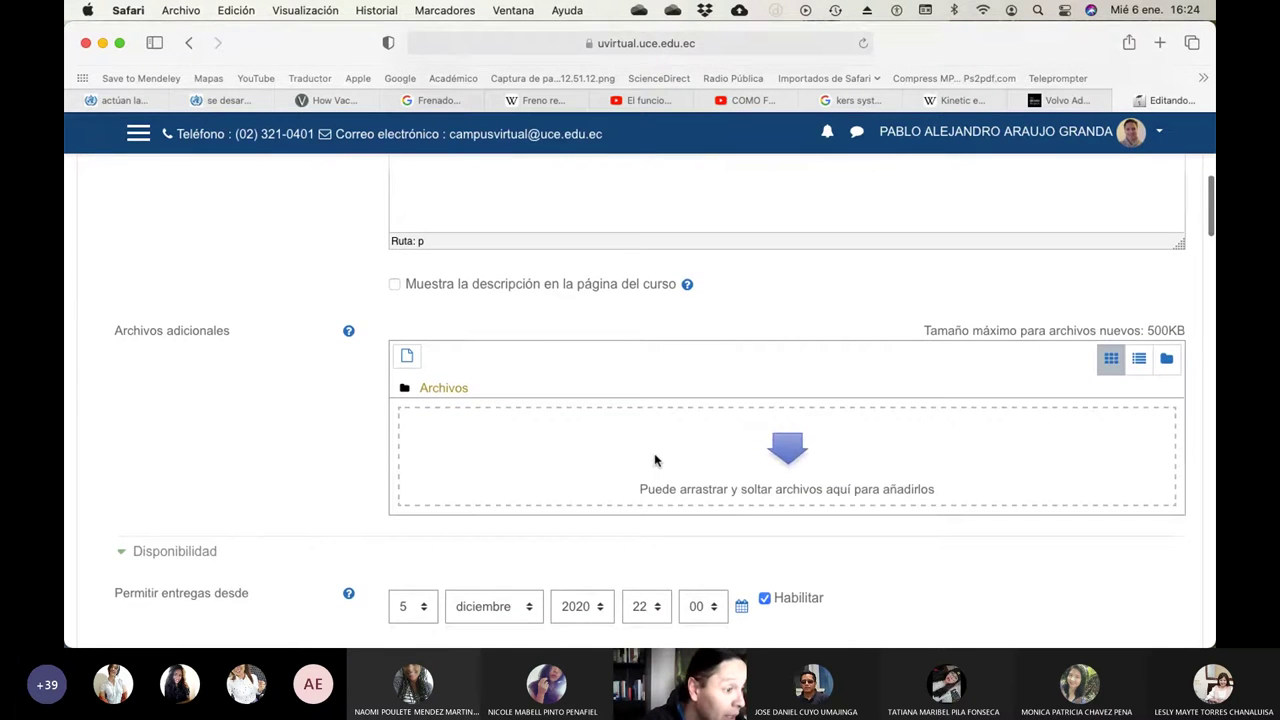
{"action": "scroll", "coordinate": [655, 460], "scroll_direction": "down", "scroll_amount": 4}
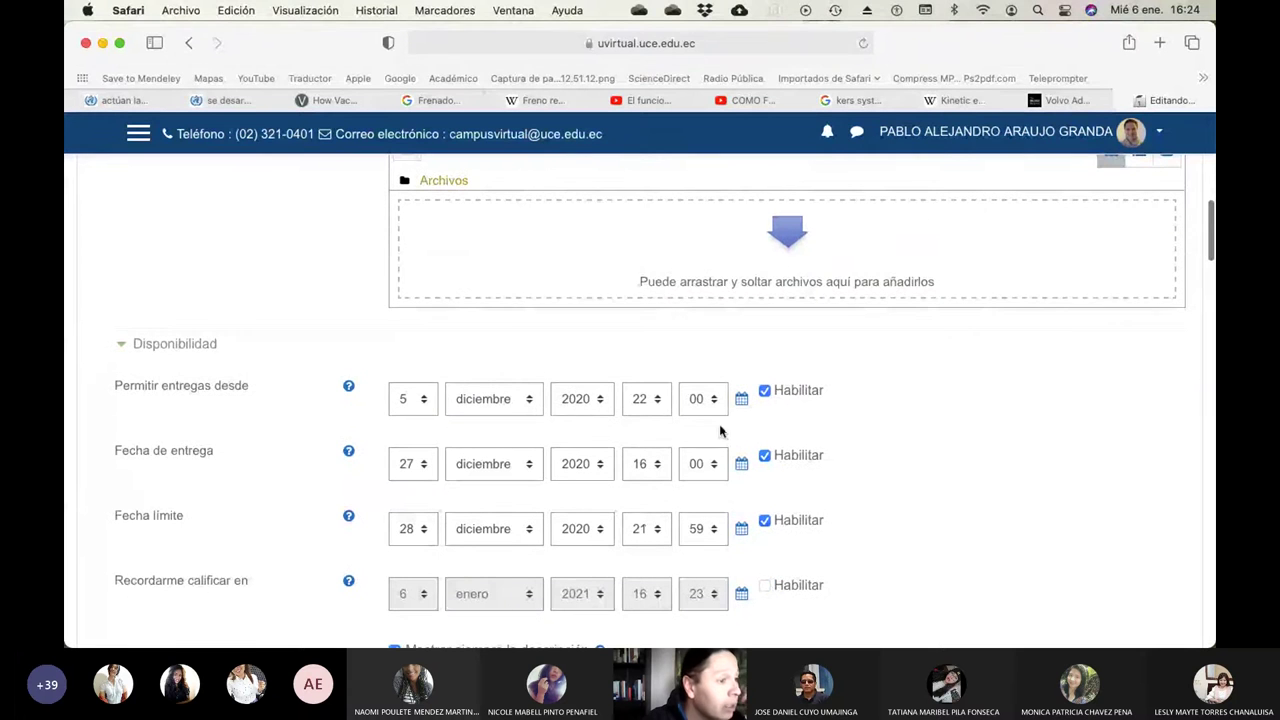
{"action": "left_click", "coordinate": [425, 401]}
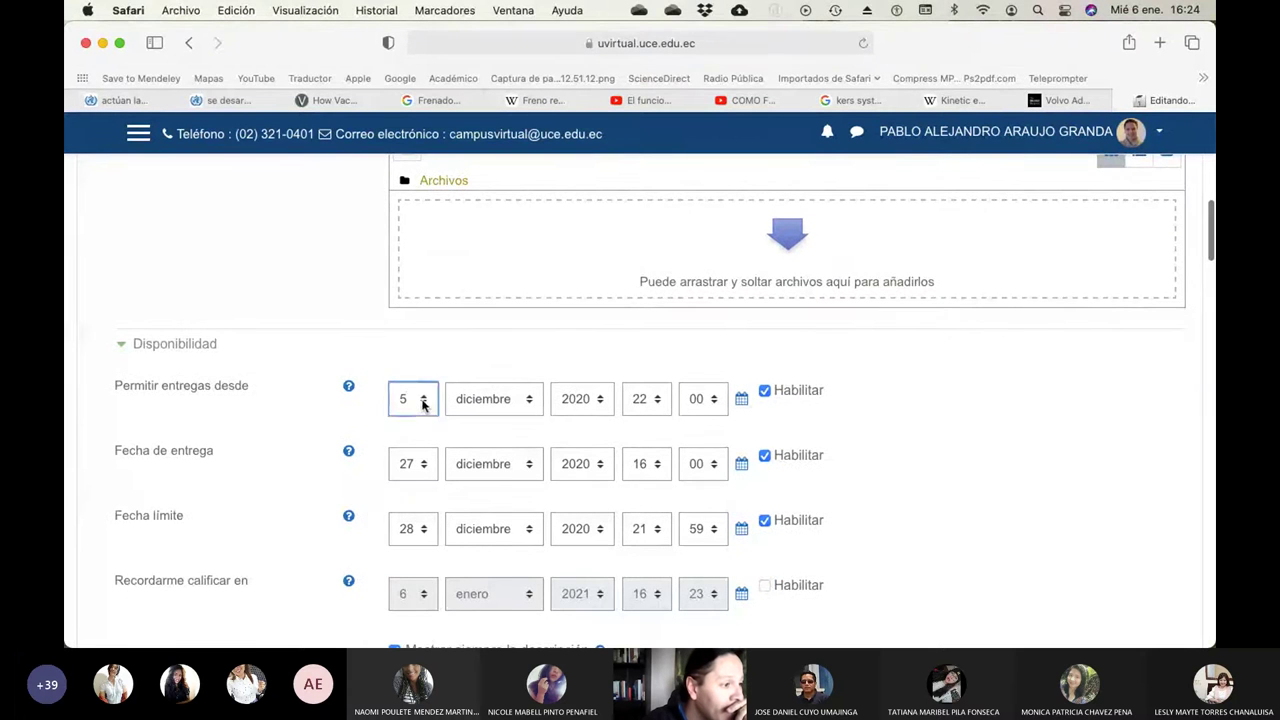
{"action": "scroll", "coordinate": [422, 581], "scroll_direction": "down", "scroll_amount": 5}
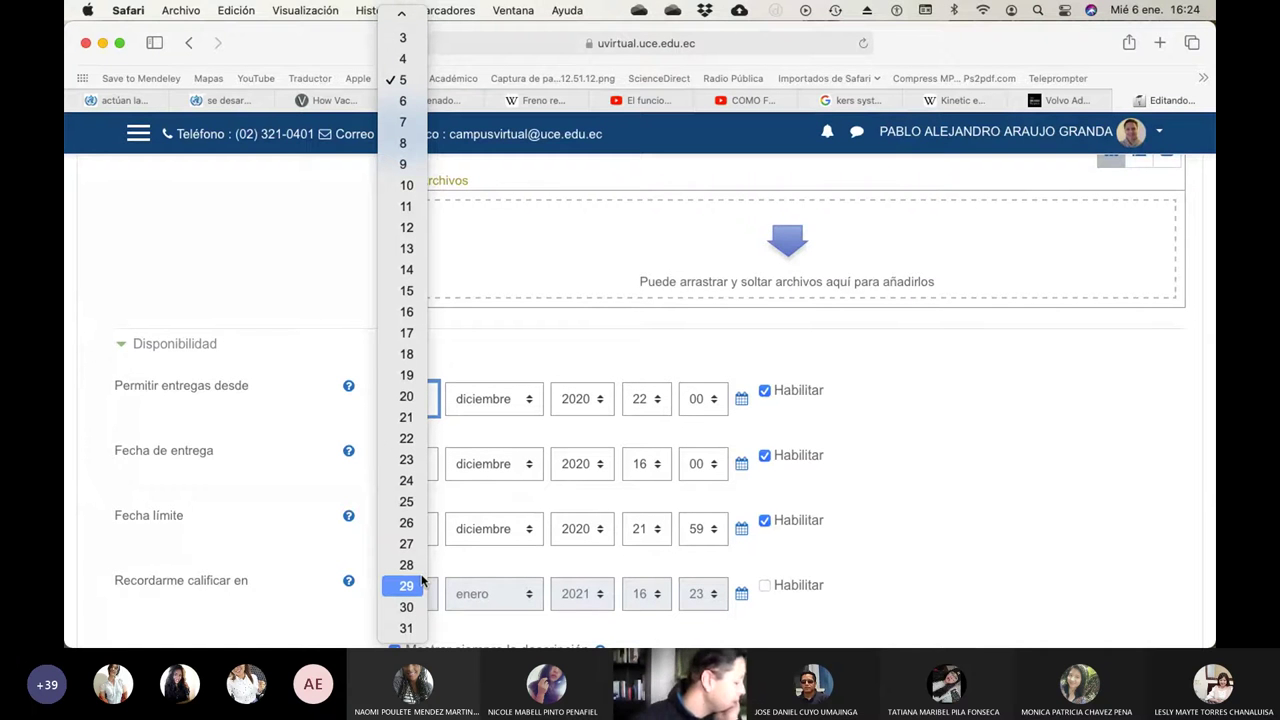
{"action": "left_click", "coordinate": [407, 354]}
{"action": "left_click", "coordinate": [531, 403]}
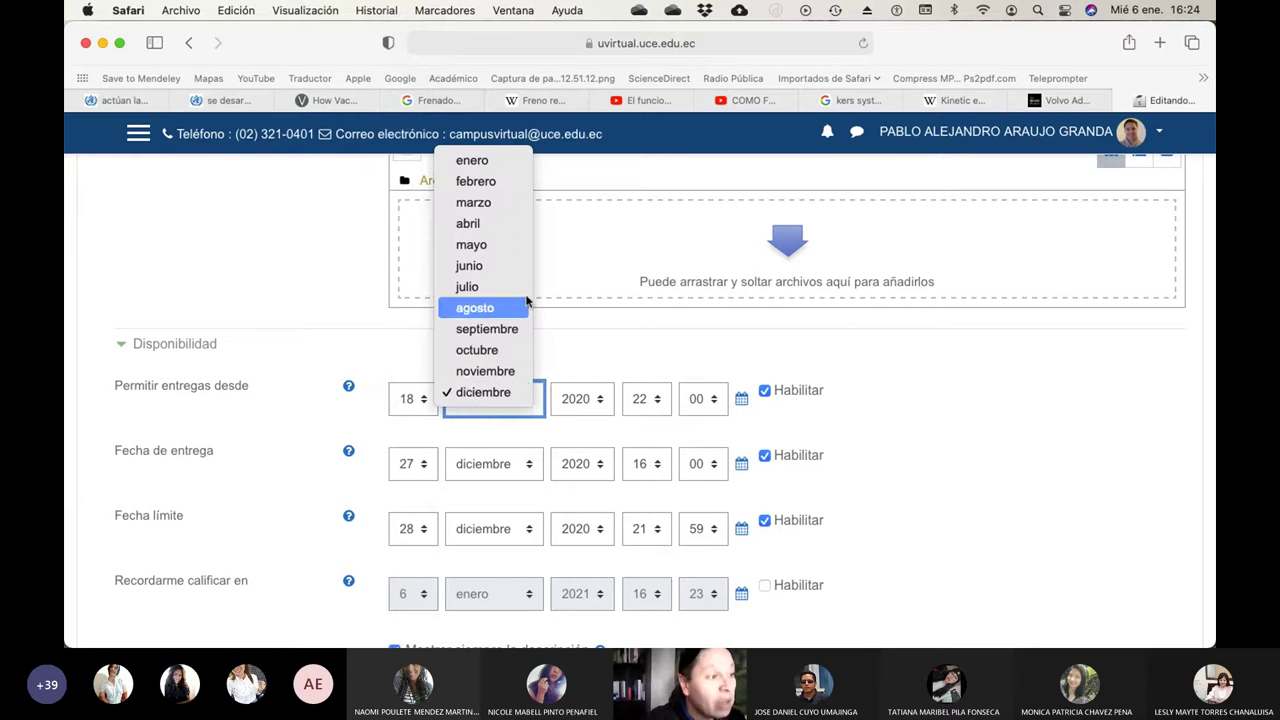
{"action": "left_click", "coordinate": [500, 160]}
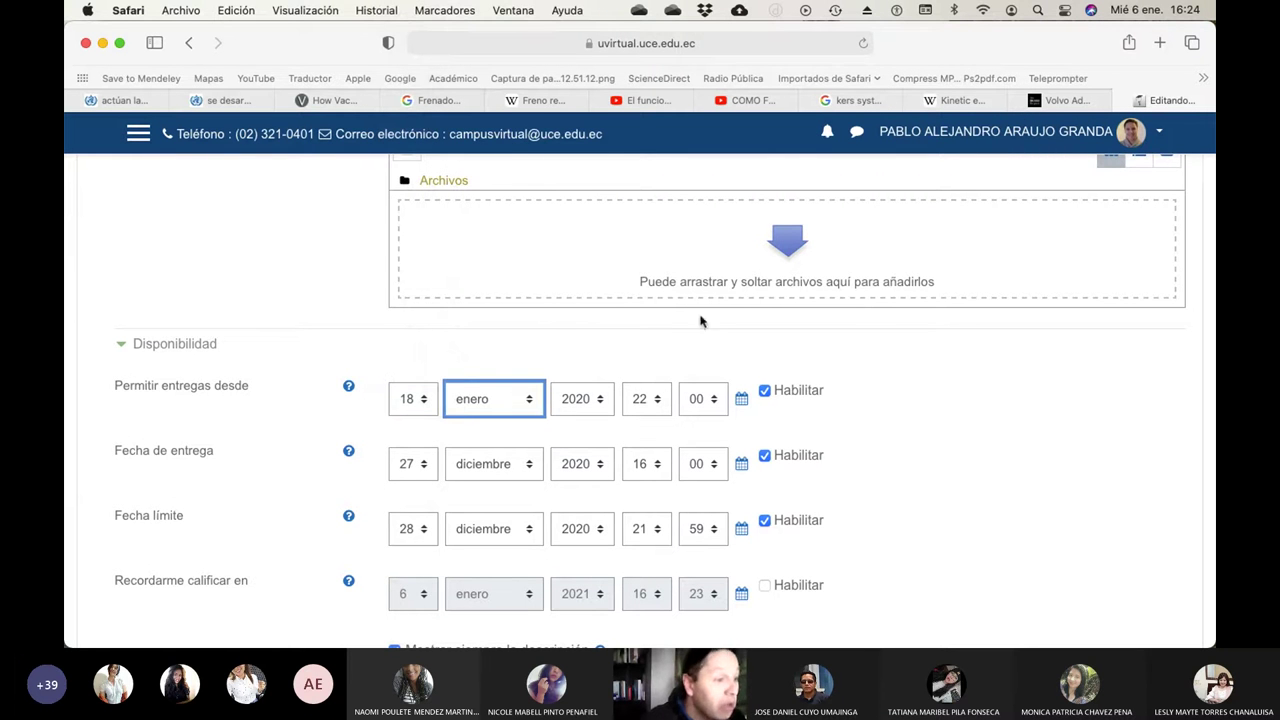
{"action": "left_click", "coordinate": [604, 402]}
{"action": "left_click", "coordinate": [585, 413]}
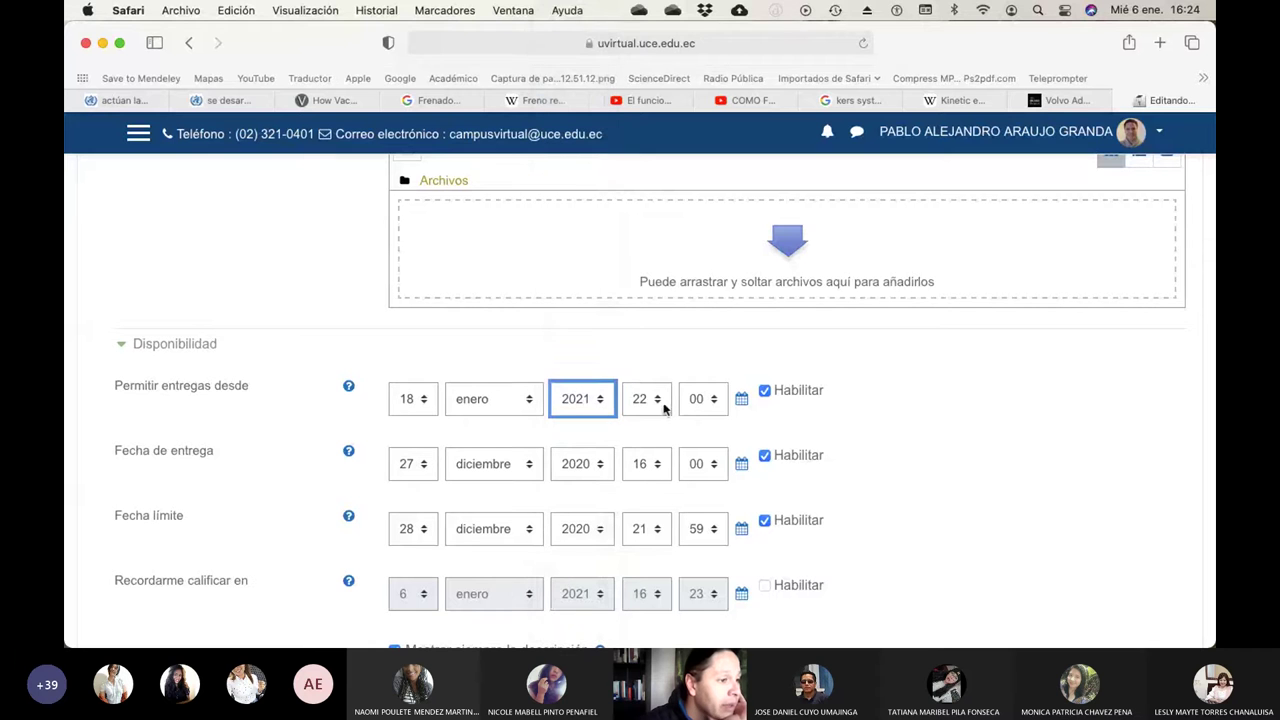
{"action": "left_click", "coordinate": [658, 403]}
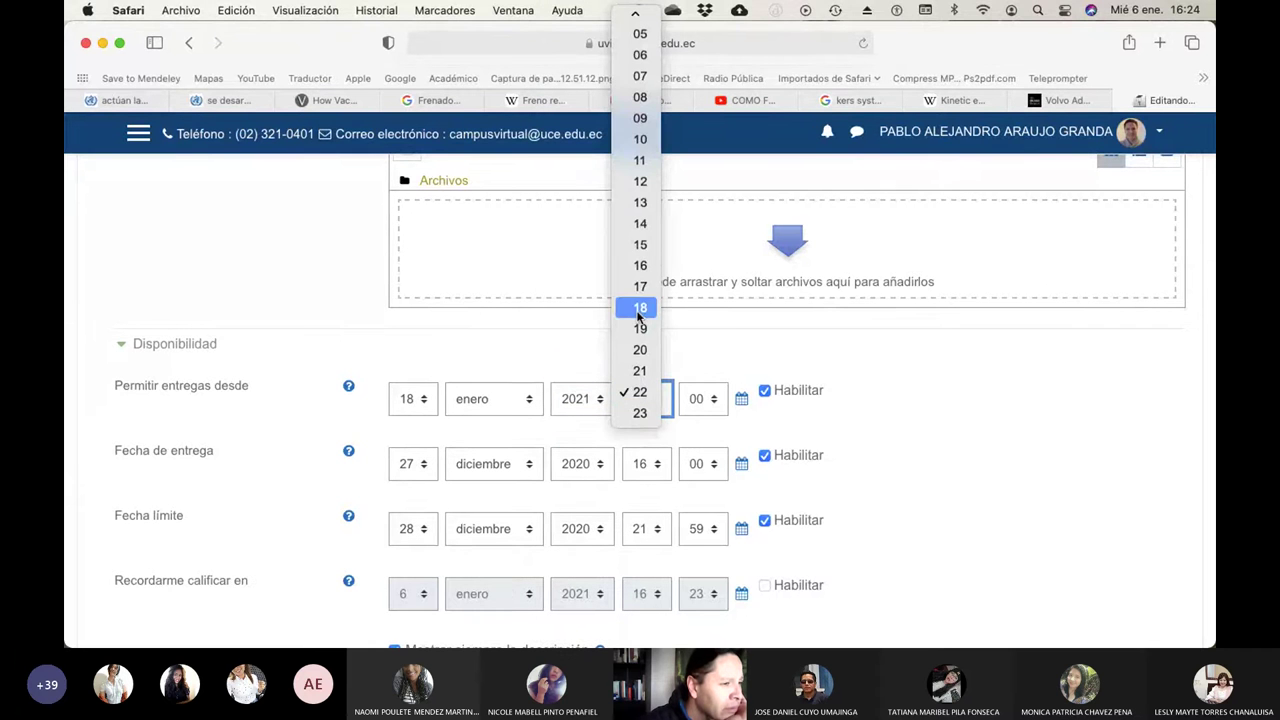
{"action": "left_click", "coordinate": [640, 391]}
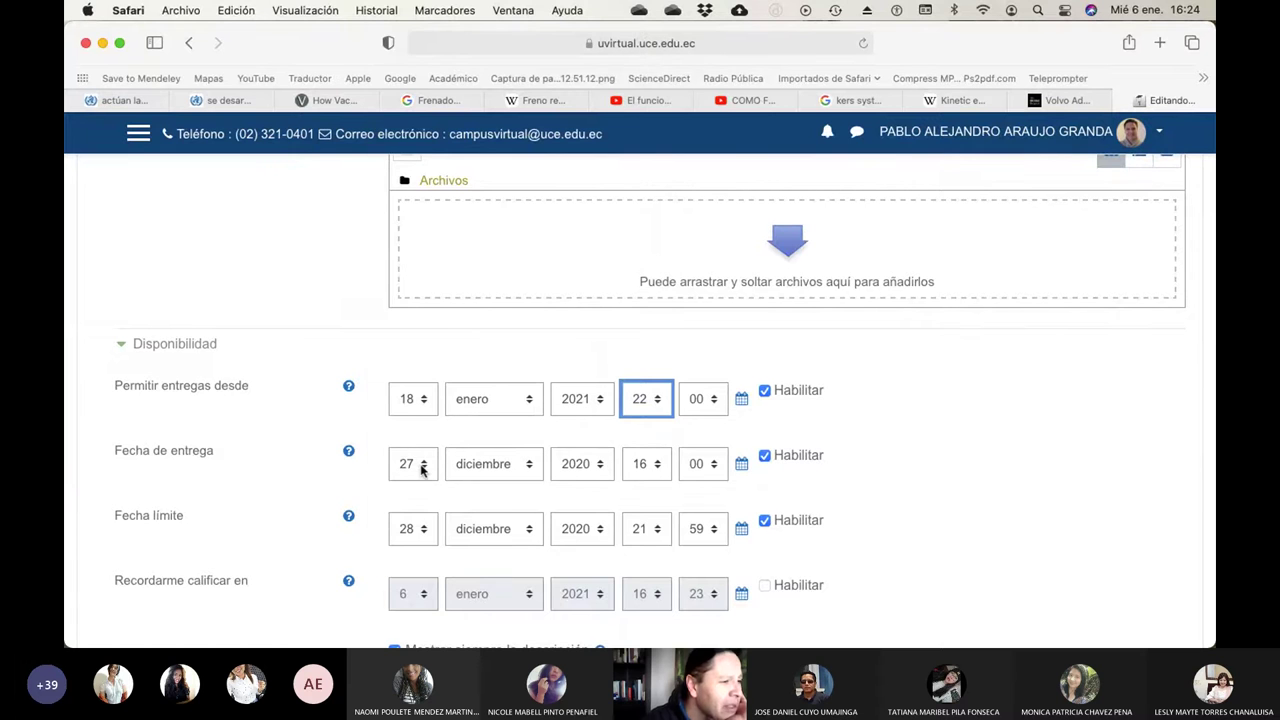
Set the "Fecha de entrega" to 27 enero 2021
{"action": "left_click", "coordinate": [421, 466]}
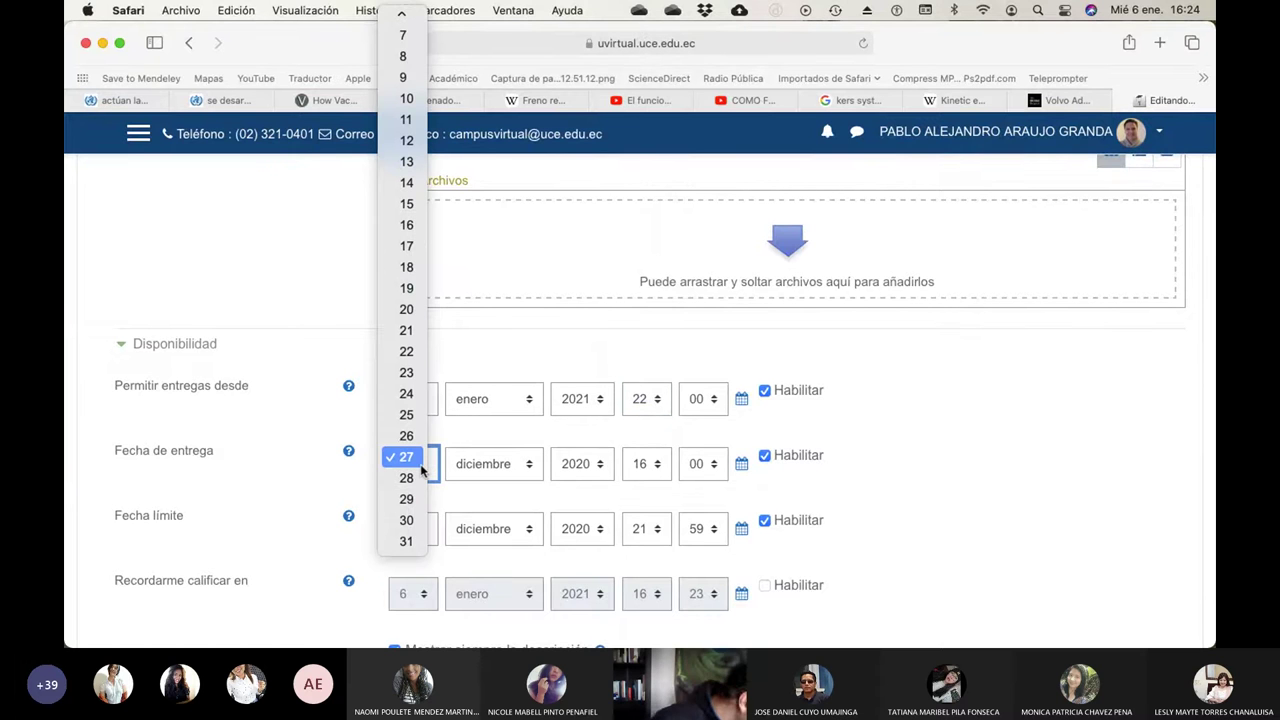
{"action": "left_click", "coordinate": [514, 448]}
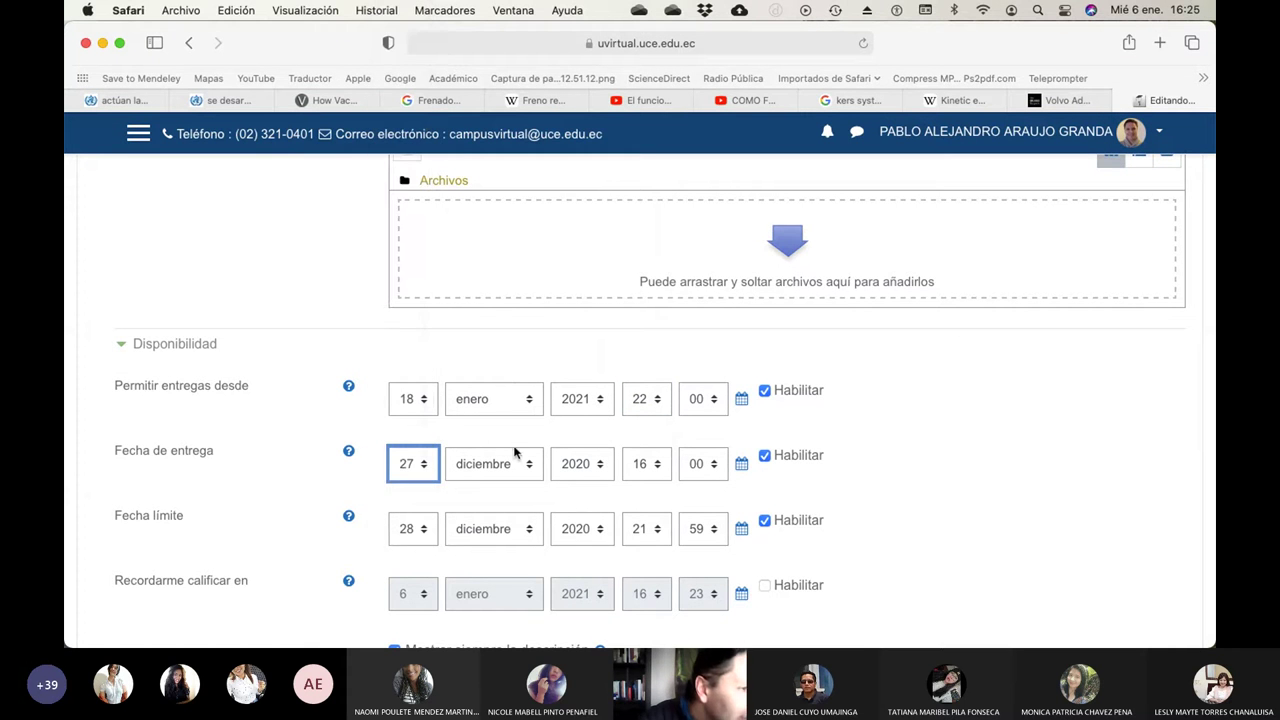
{"action": "left_click", "coordinate": [517, 464]}
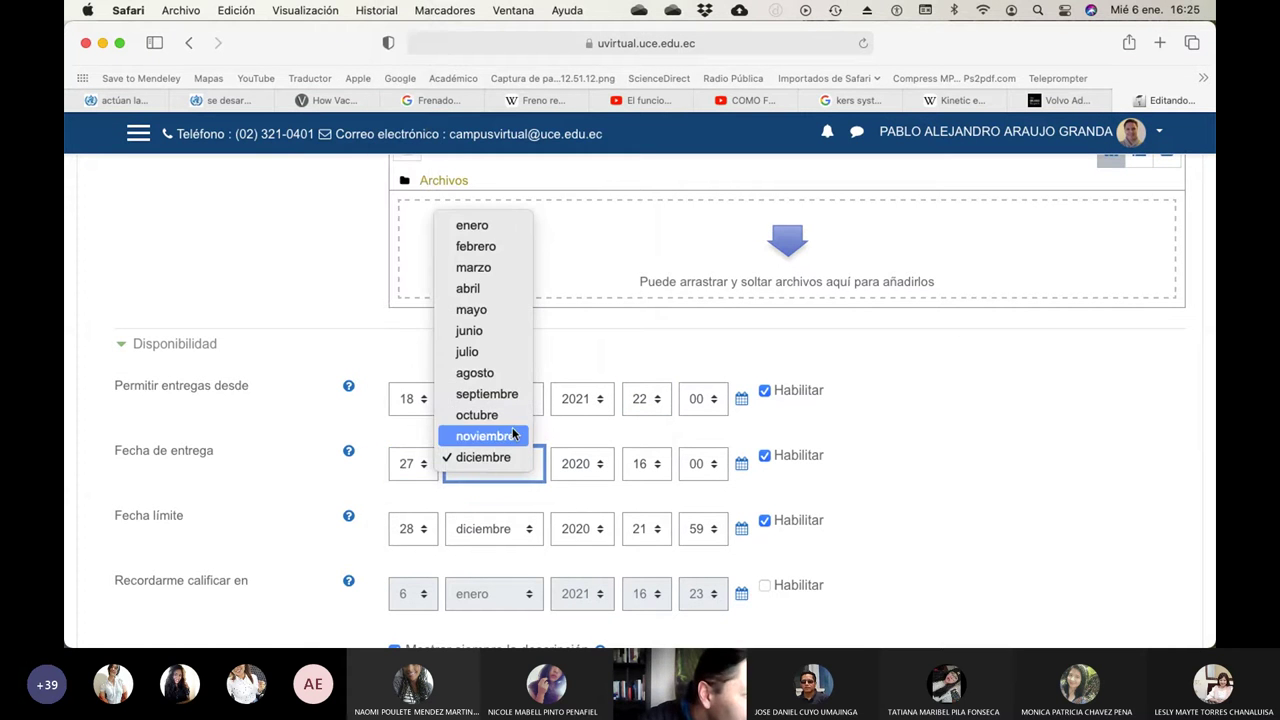
{"action": "left_click", "coordinate": [478, 226]}
{"action": "left_click", "coordinate": [598, 457]}
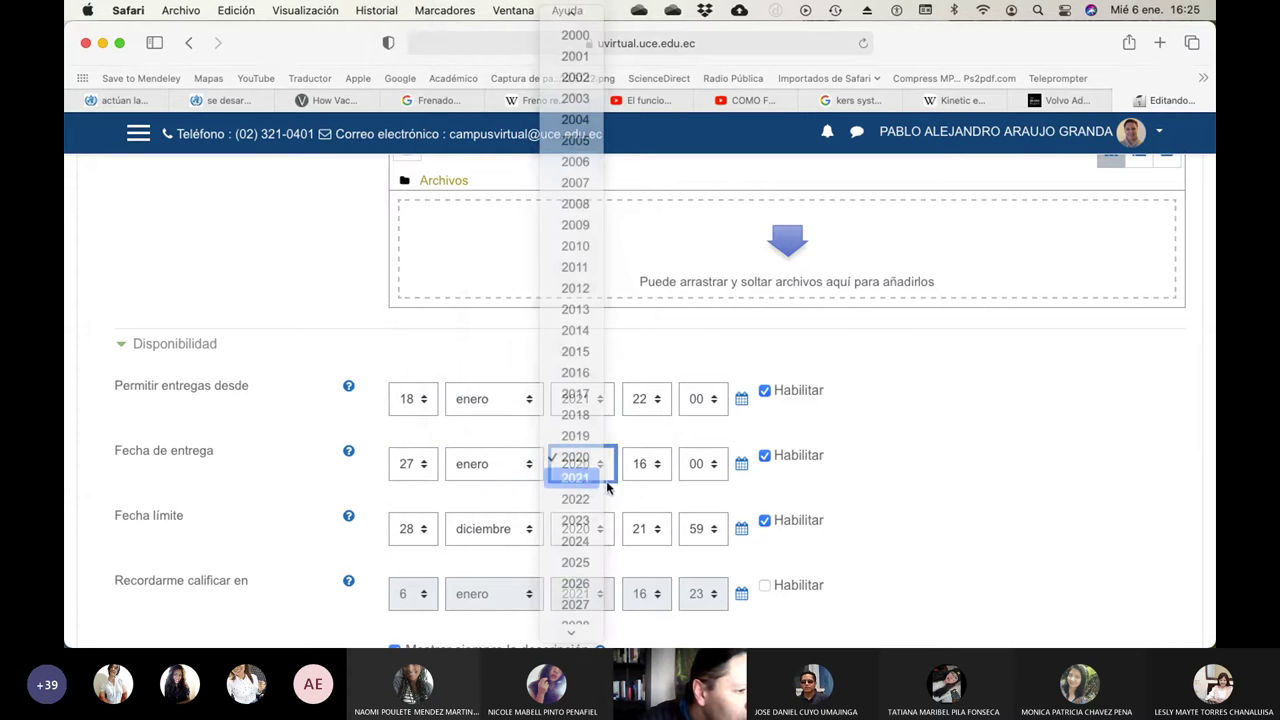
{"action": "left_click", "coordinate": [605, 484]}
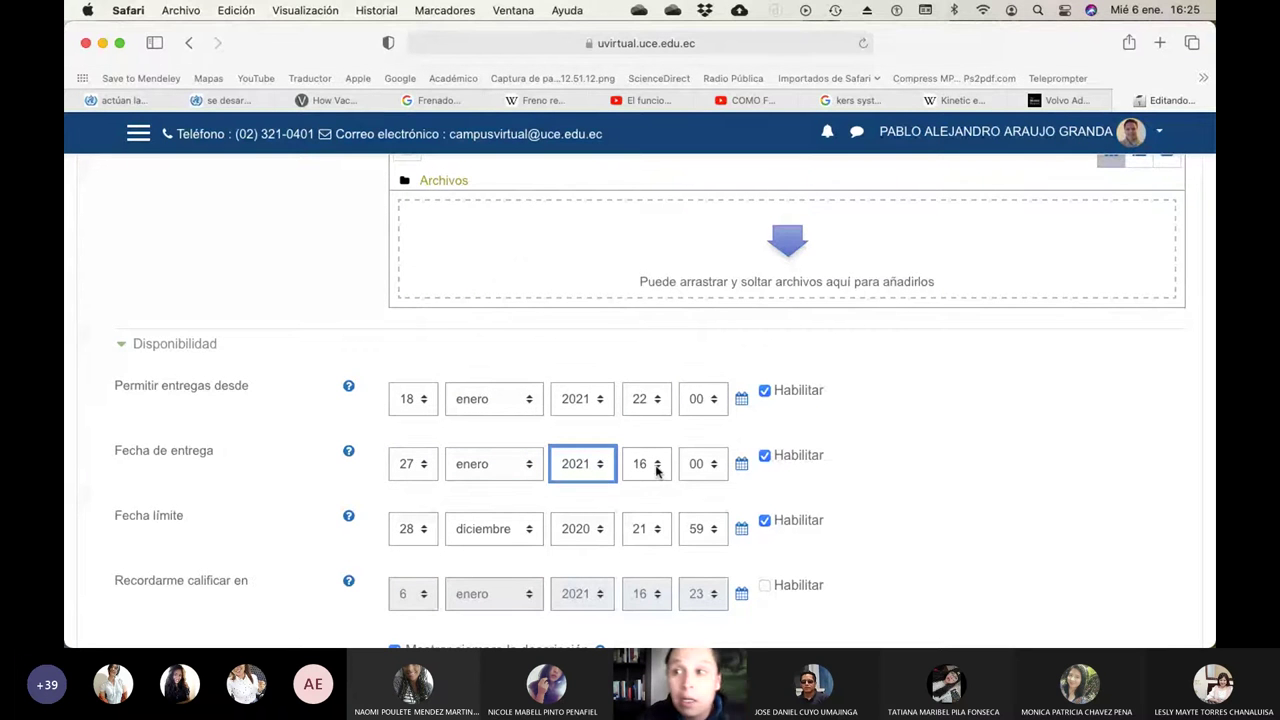
Set the "Fecha límite" to 27 enero 2021 with hour 23
{"action": "scroll", "coordinate": [657, 471], "scroll_direction": "down", "scroll_amount": 2}
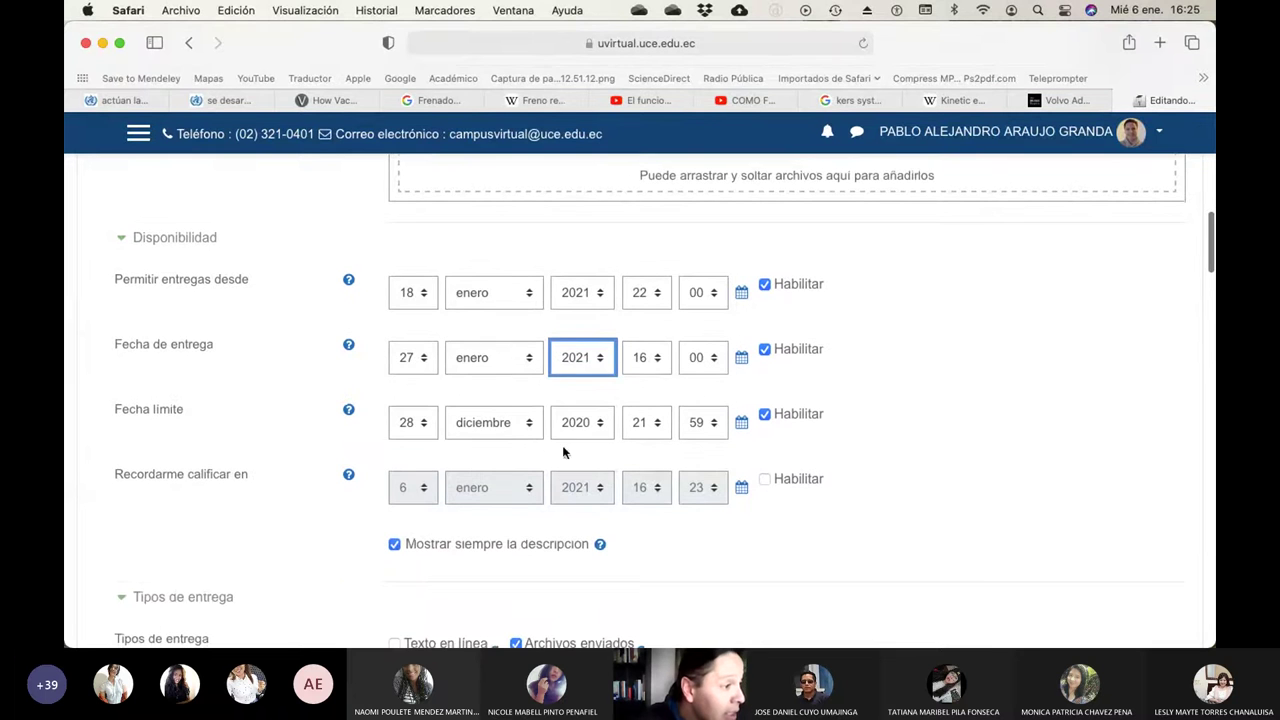
{"action": "left_click", "coordinate": [421, 427]}
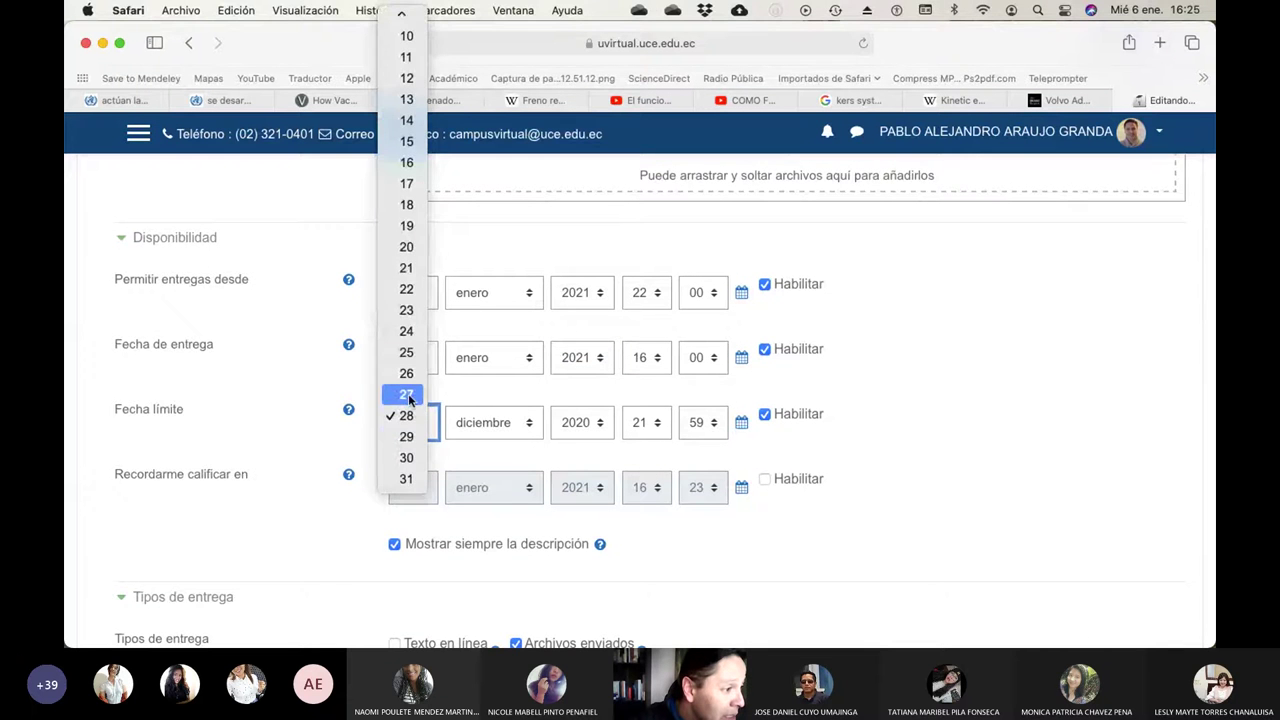
{"action": "left_click", "coordinate": [403, 392]}
{"action": "left_click", "coordinate": [524, 427]}
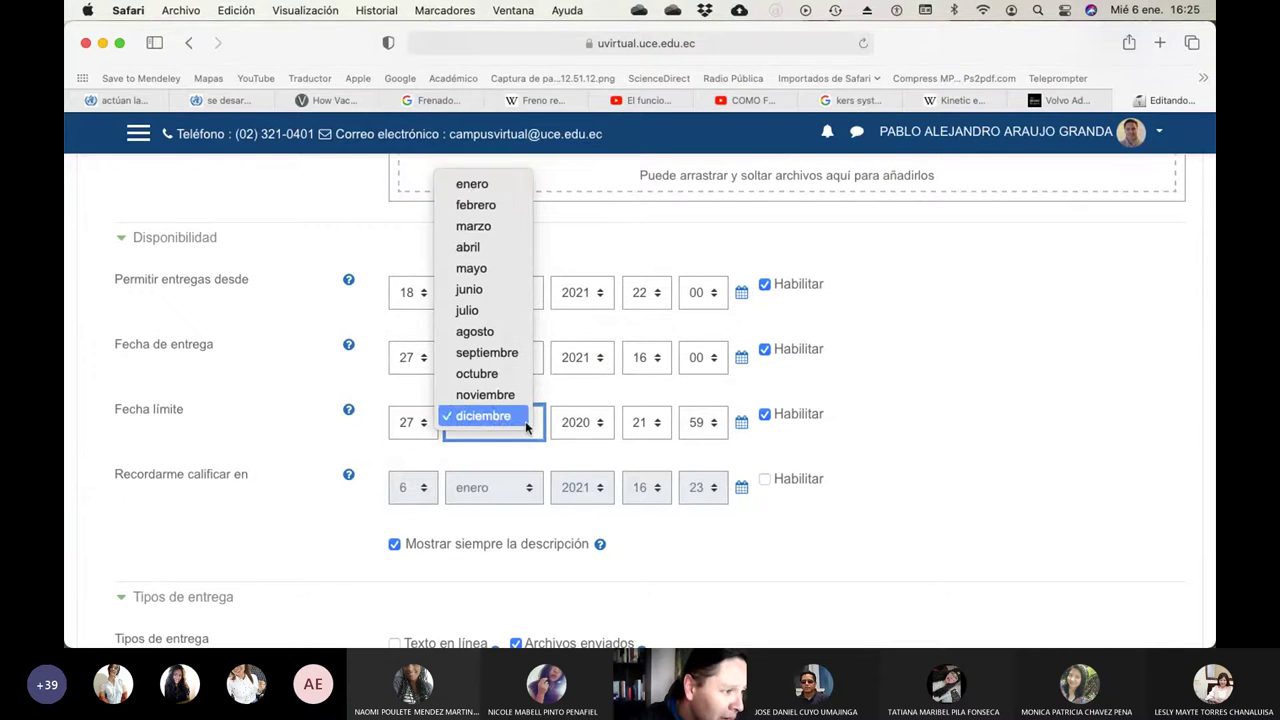
{"action": "left_click", "coordinate": [474, 184]}
{"action": "left_click", "coordinate": [595, 425]}
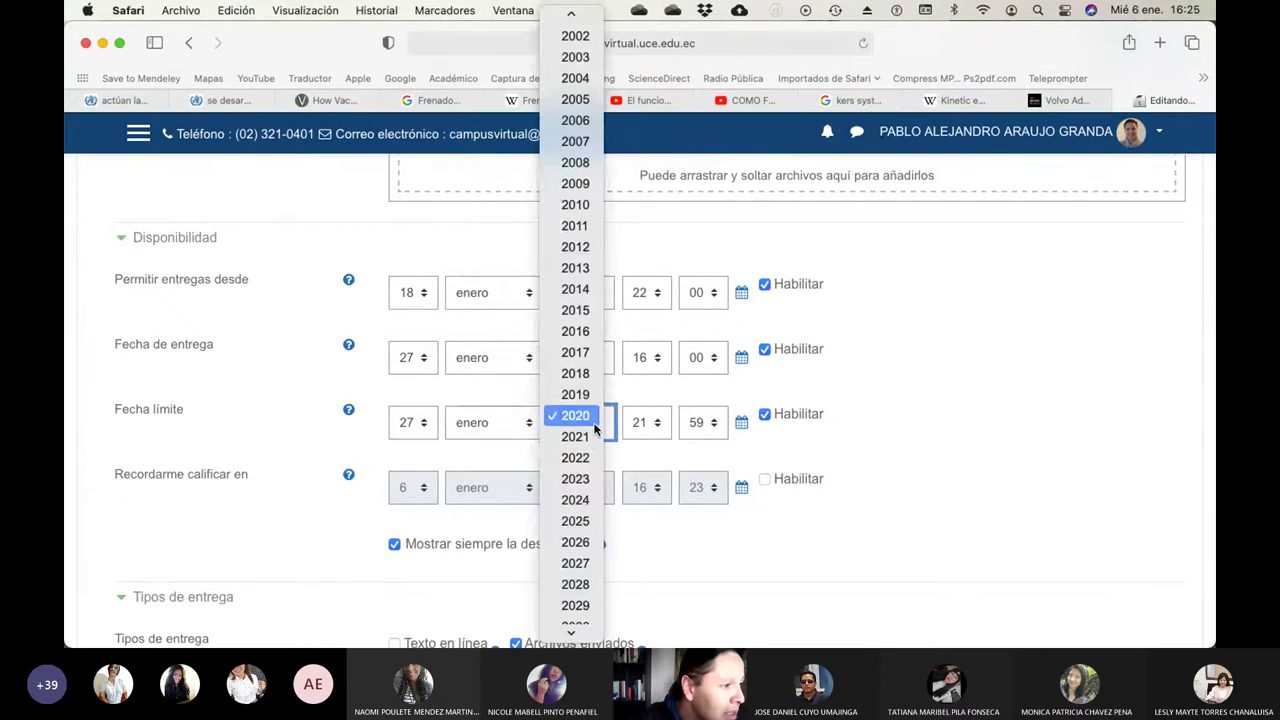
{"action": "left_click", "coordinate": [617, 432]}
{"action": "left_click", "coordinate": [655, 424]}
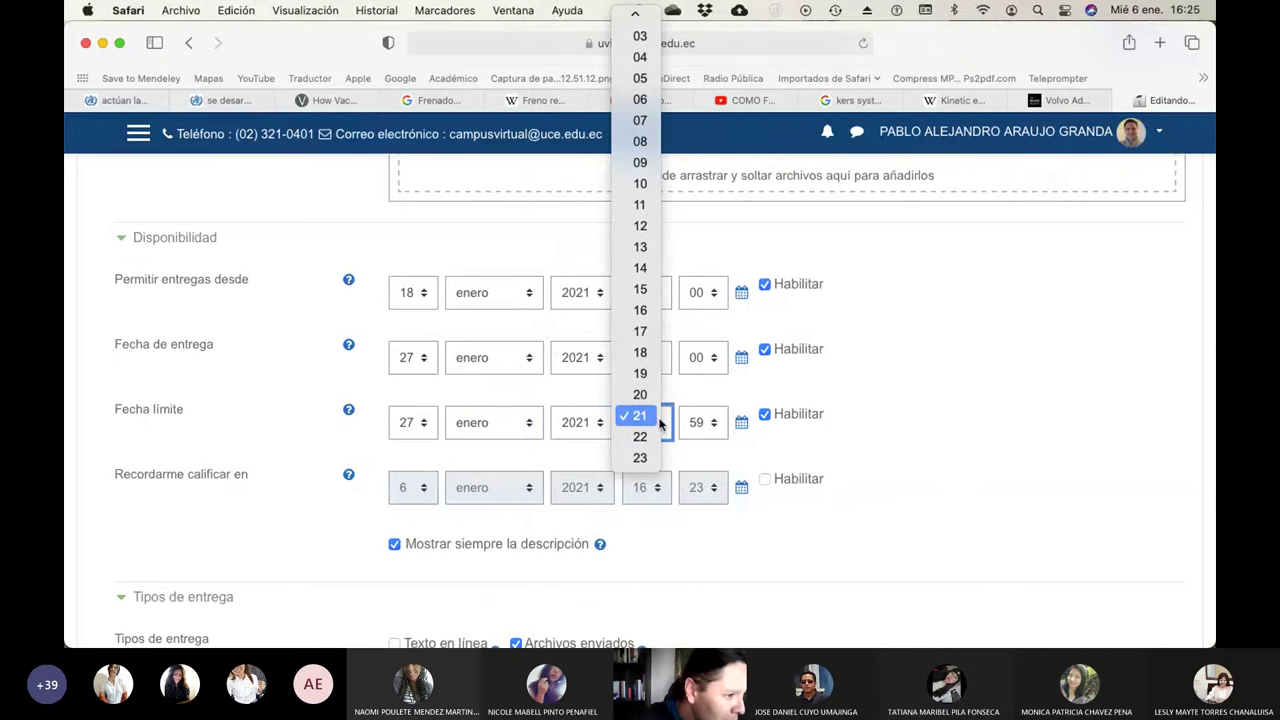
{"action": "left_click", "coordinate": [647, 465]}
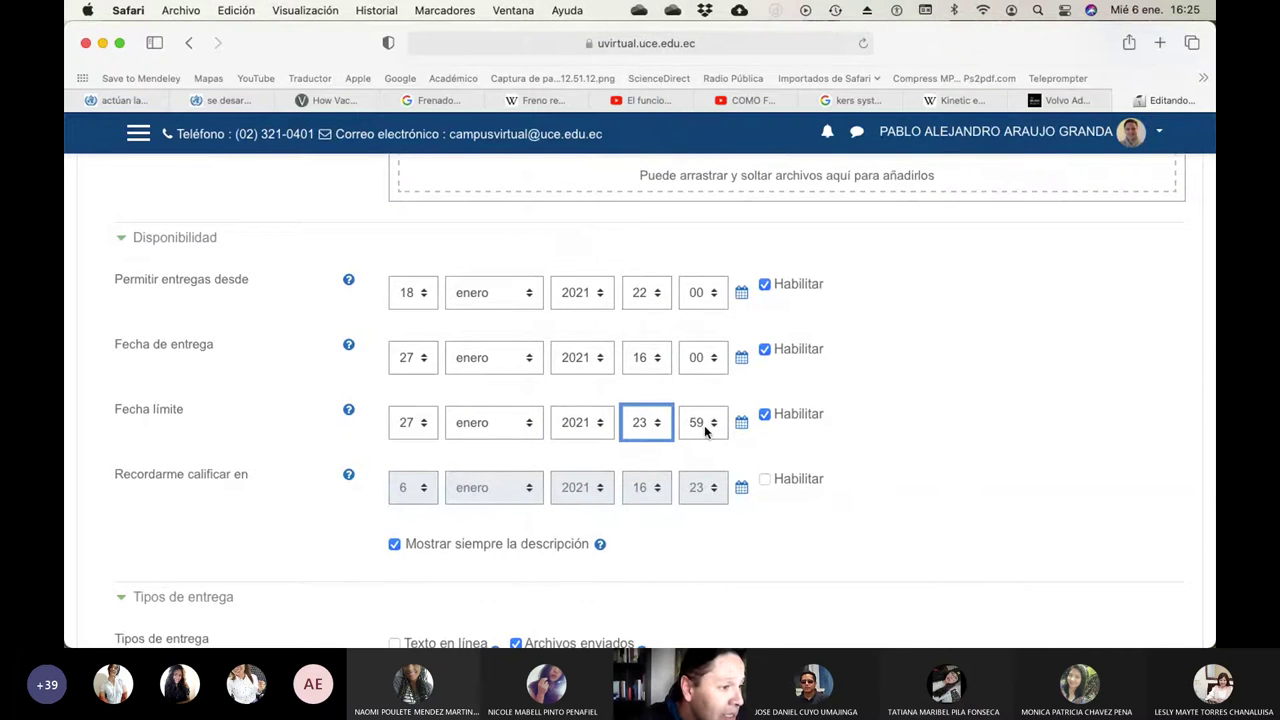
Change the day of the "Fecha límite" to 28
{"action": "left_click", "coordinate": [420, 428]}
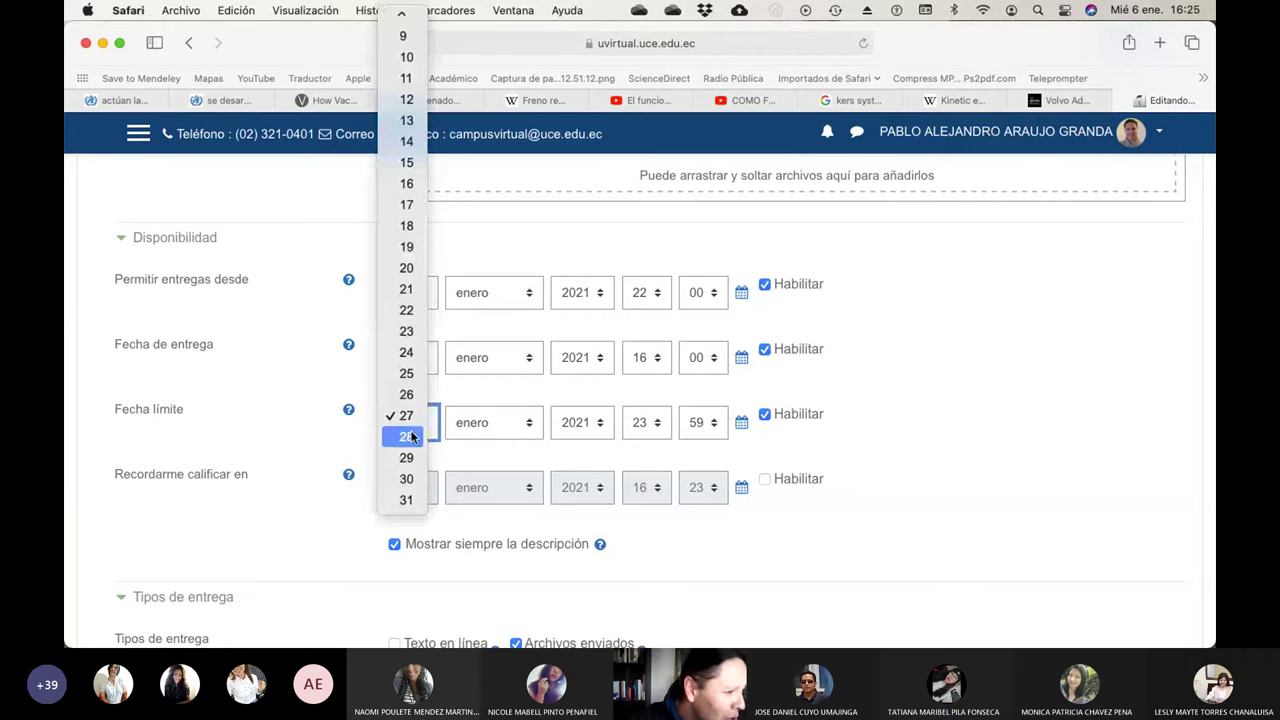
{"action": "left_click", "coordinate": [412, 428]}
{"action": "key", "text": "Down"}
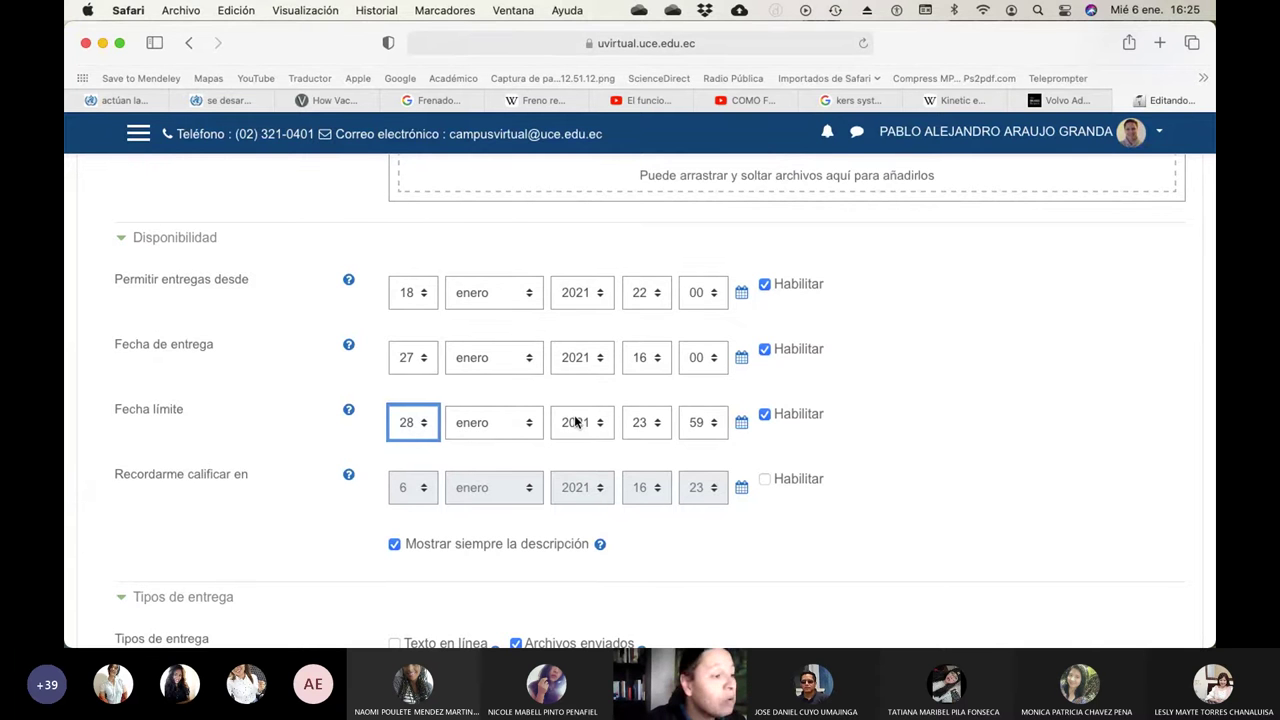
{"action": "scroll", "coordinate": [575, 422], "scroll_direction": "down", "scroll_amount": 5}
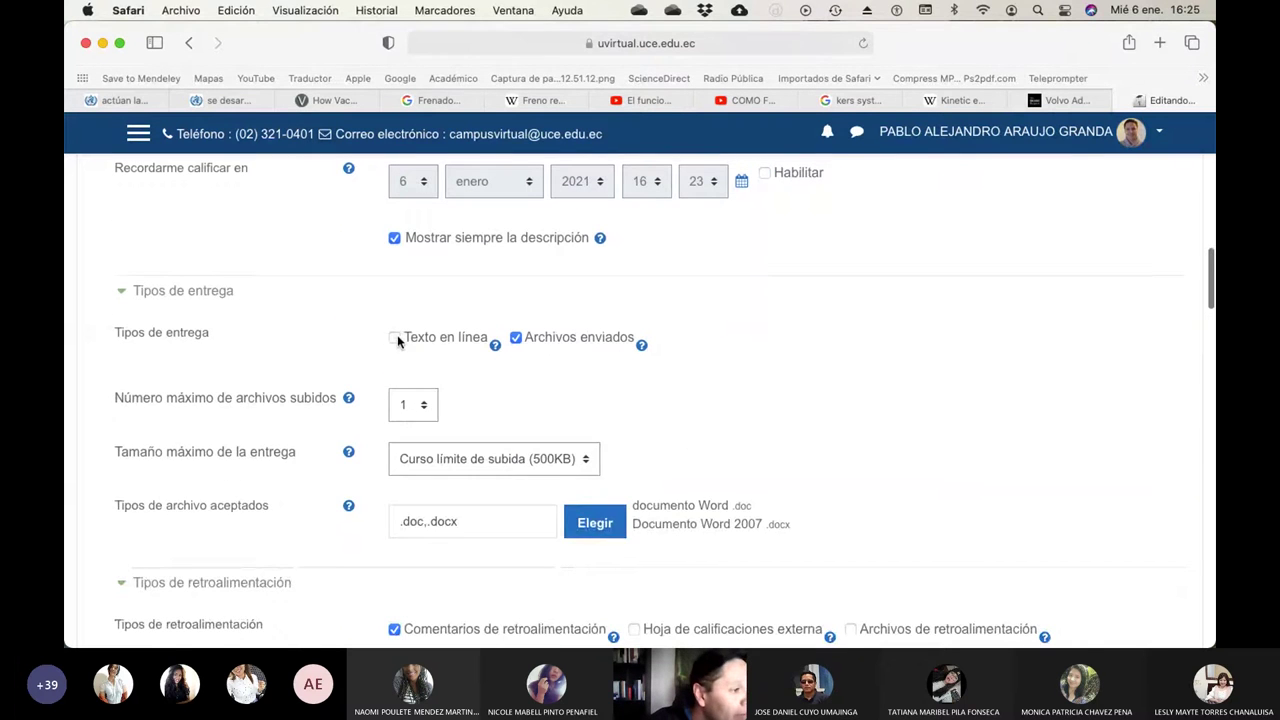
Enable Texto en línea as a submission type alongside Archivos enviados
{"action": "left_click", "coordinate": [395, 338]}
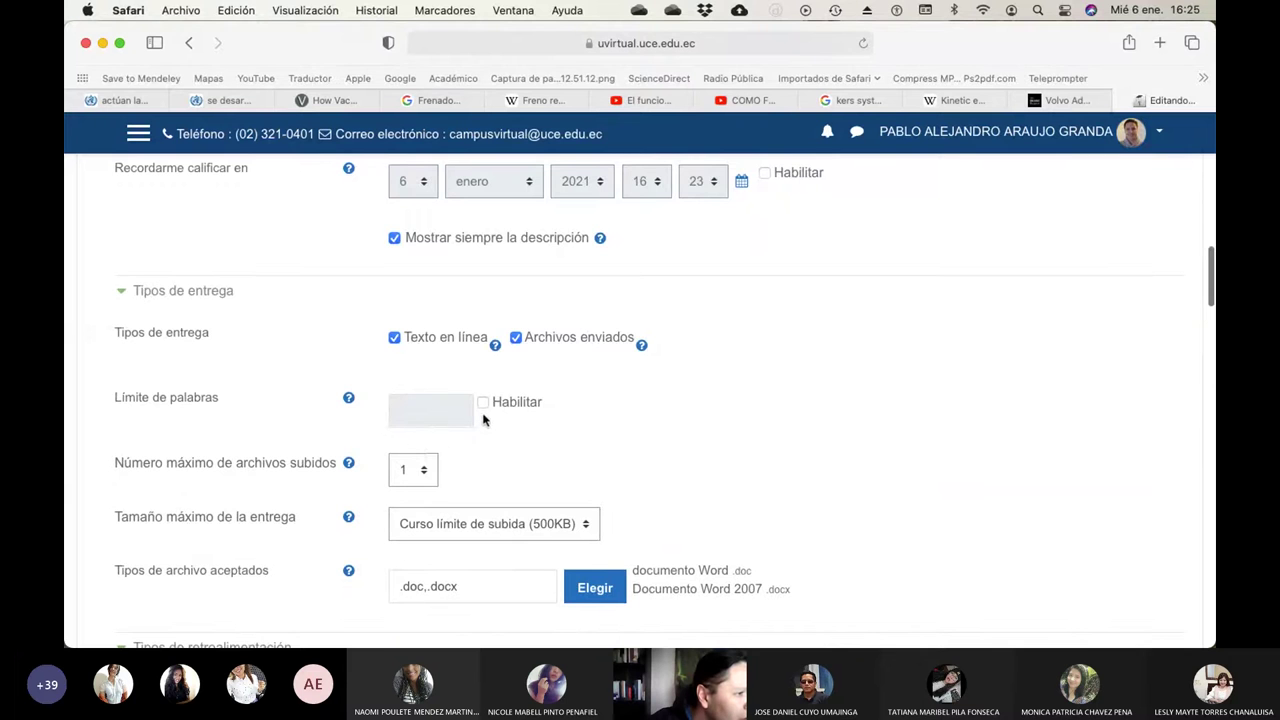
{"action": "scroll", "coordinate": [591, 469], "scroll_direction": "down", "scroll_amount": 3}
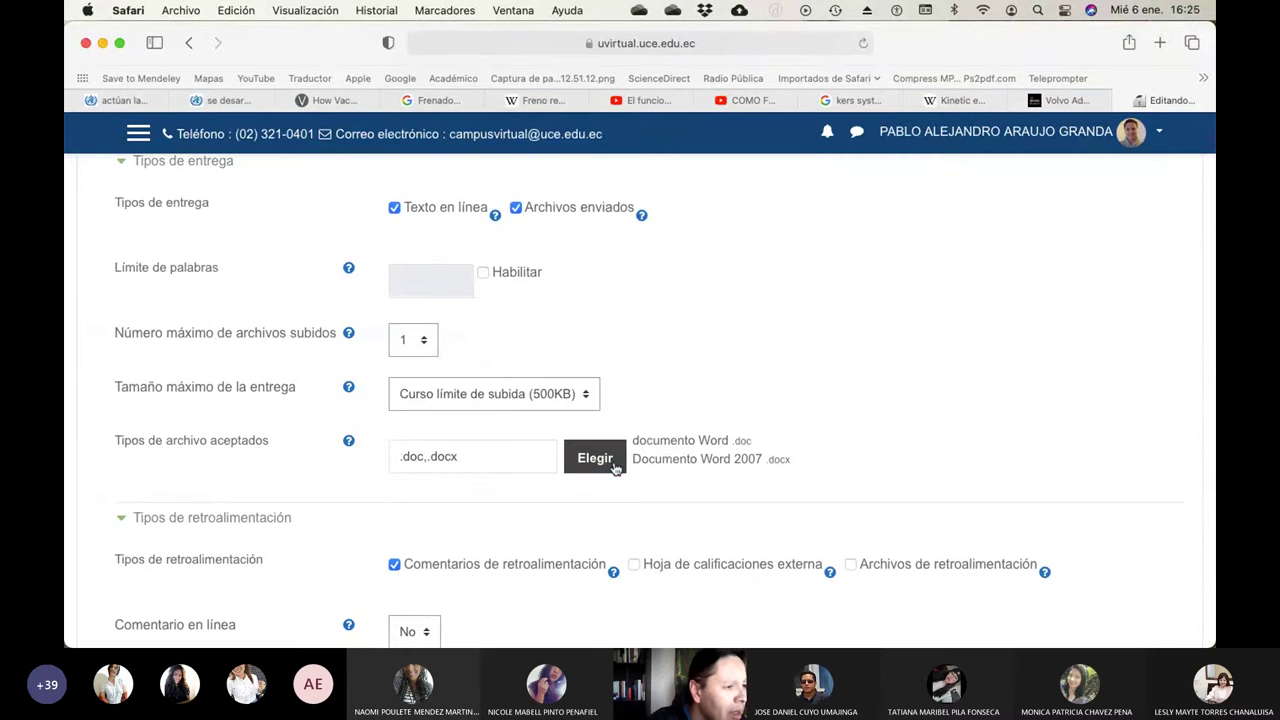
{"action": "scroll", "coordinate": [865, 417], "scroll_direction": "down", "scroll_amount": 5}
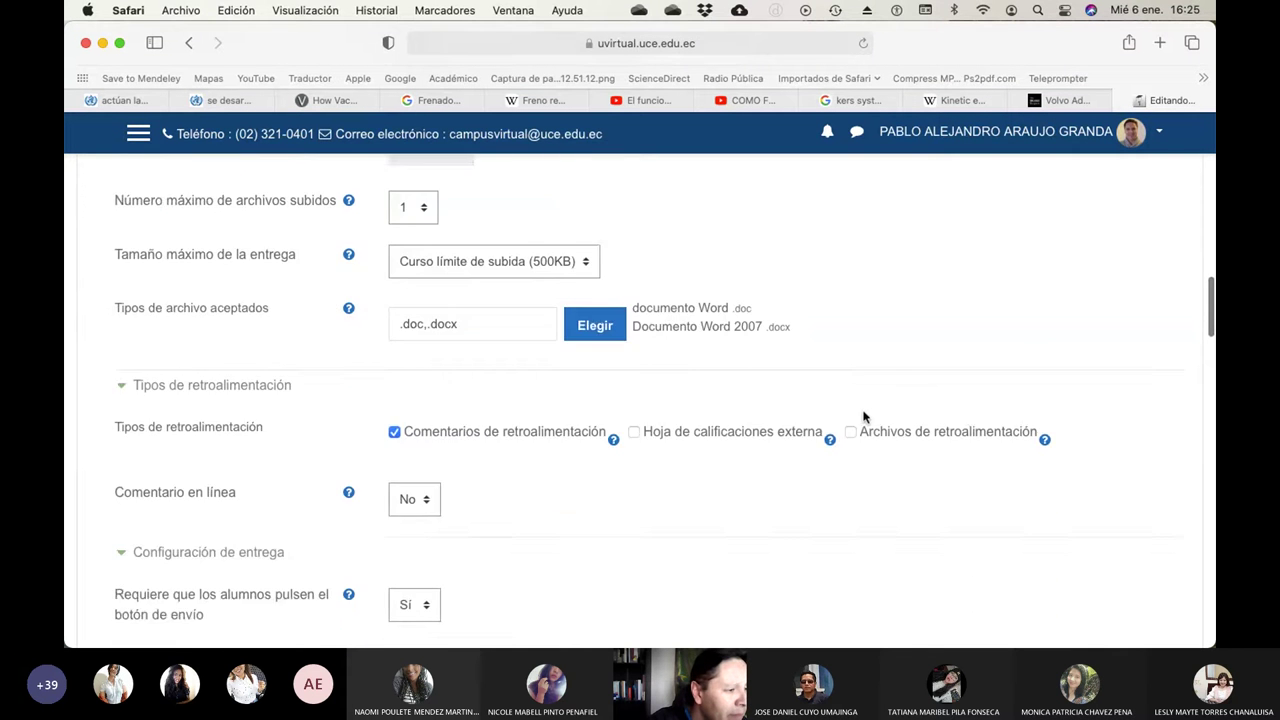
Try 500KB as the Tamaño máximo de la entrega and restore Curso límite de subida (500KB)
{"action": "scroll", "coordinate": [865, 417], "scroll_direction": "up", "scroll_amount": 15}
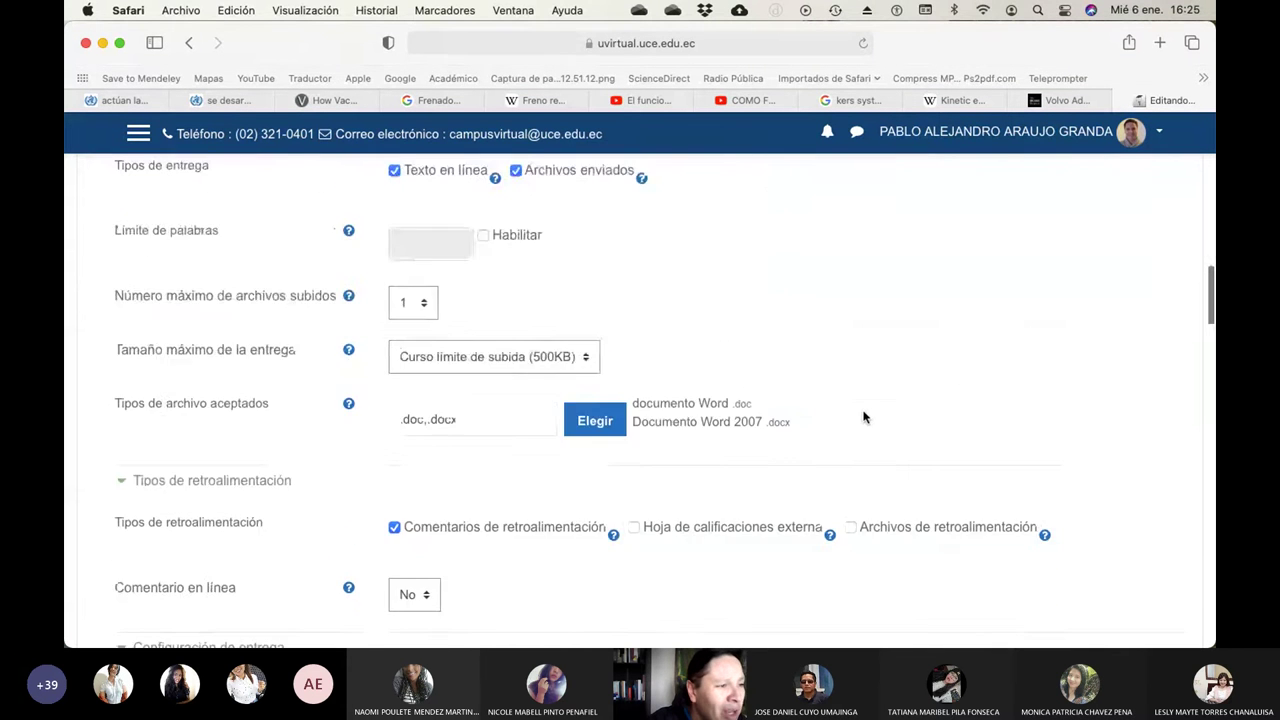
{"action": "scroll", "coordinate": [865, 417], "scroll_direction": "up", "scroll_amount": 10}
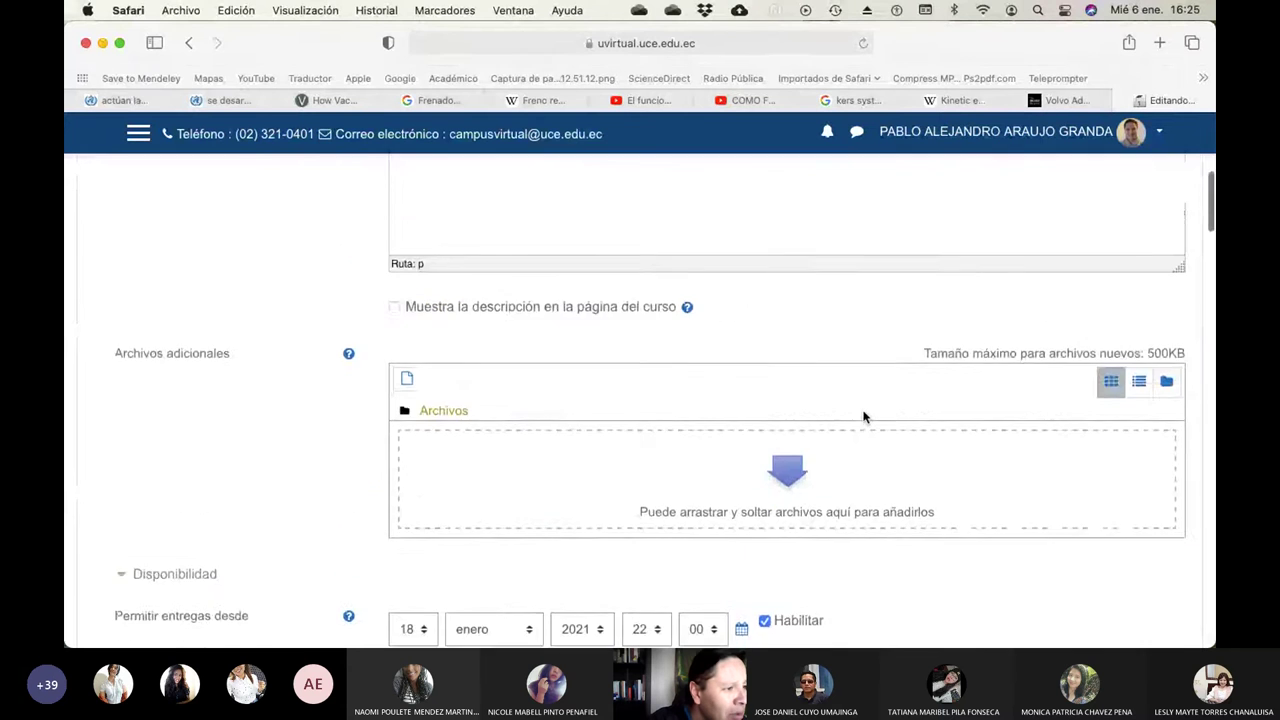
{"action": "scroll", "coordinate": [865, 417], "scroll_direction": "down", "scroll_amount": 15}
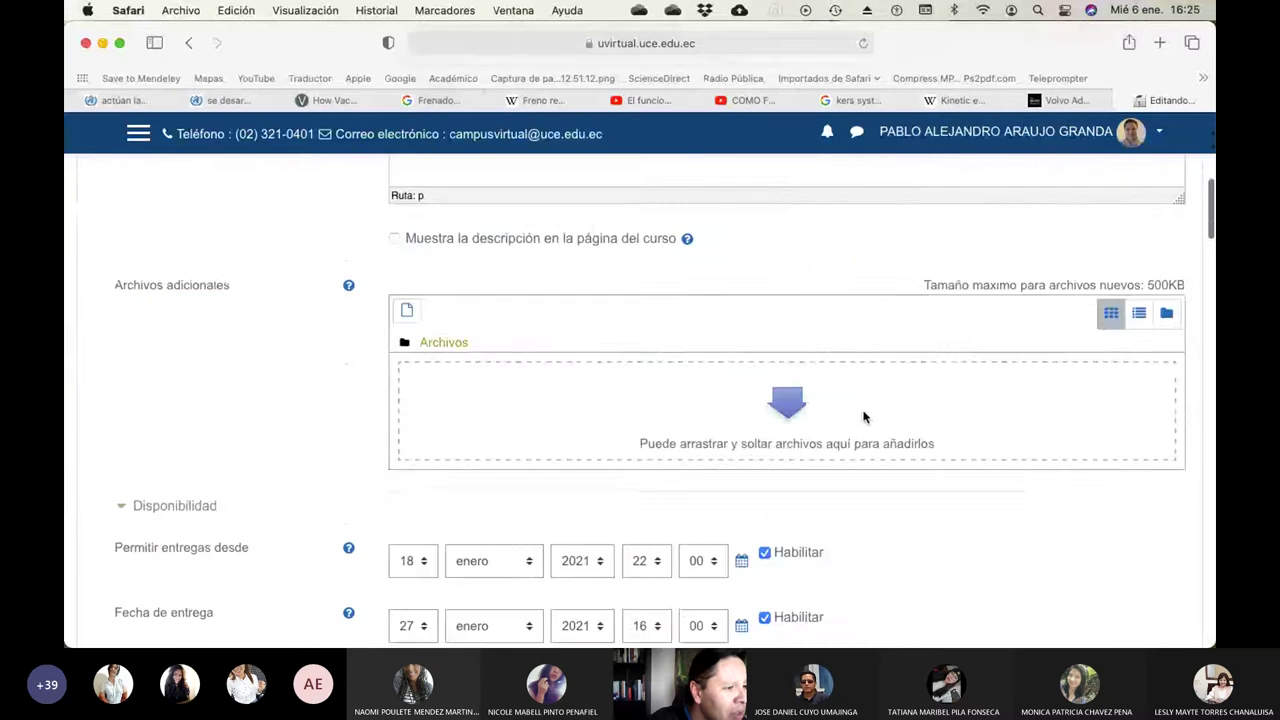
{"action": "scroll", "coordinate": [865, 417], "scroll_direction": "down", "scroll_amount": 6}
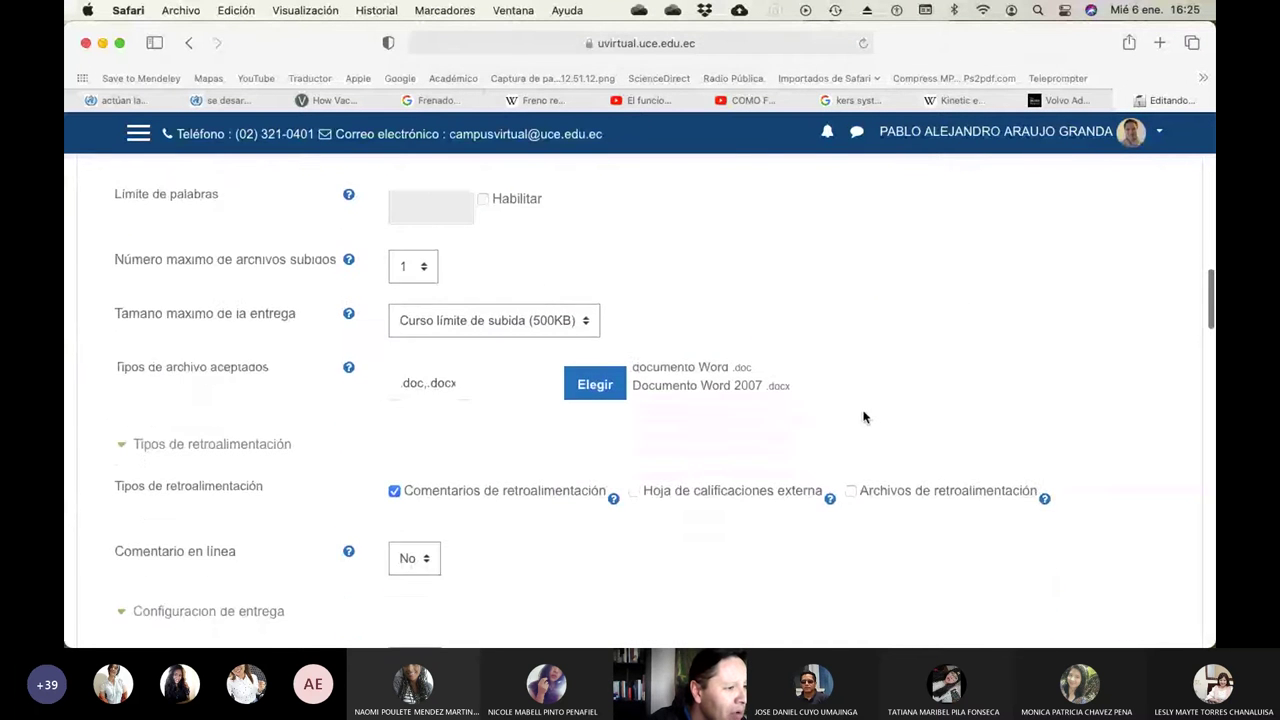
{"action": "left_click", "coordinate": [565, 303]}
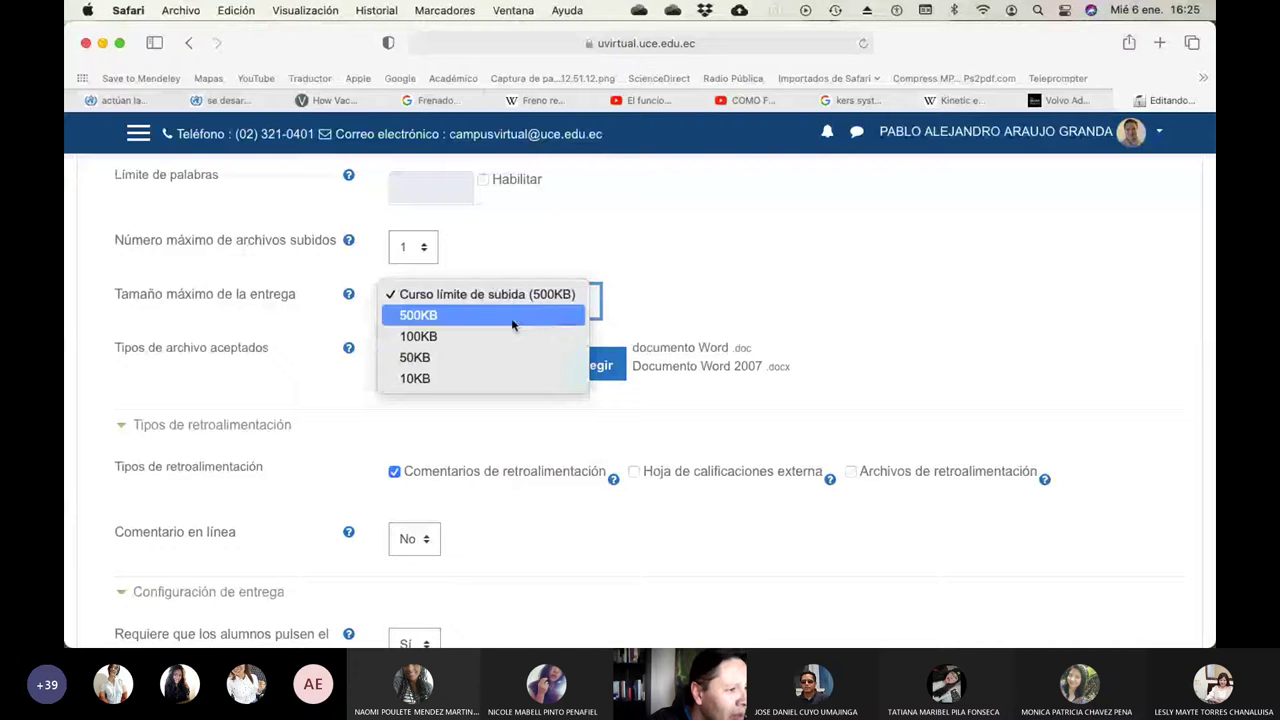
{"action": "key", "text": "Escape"}
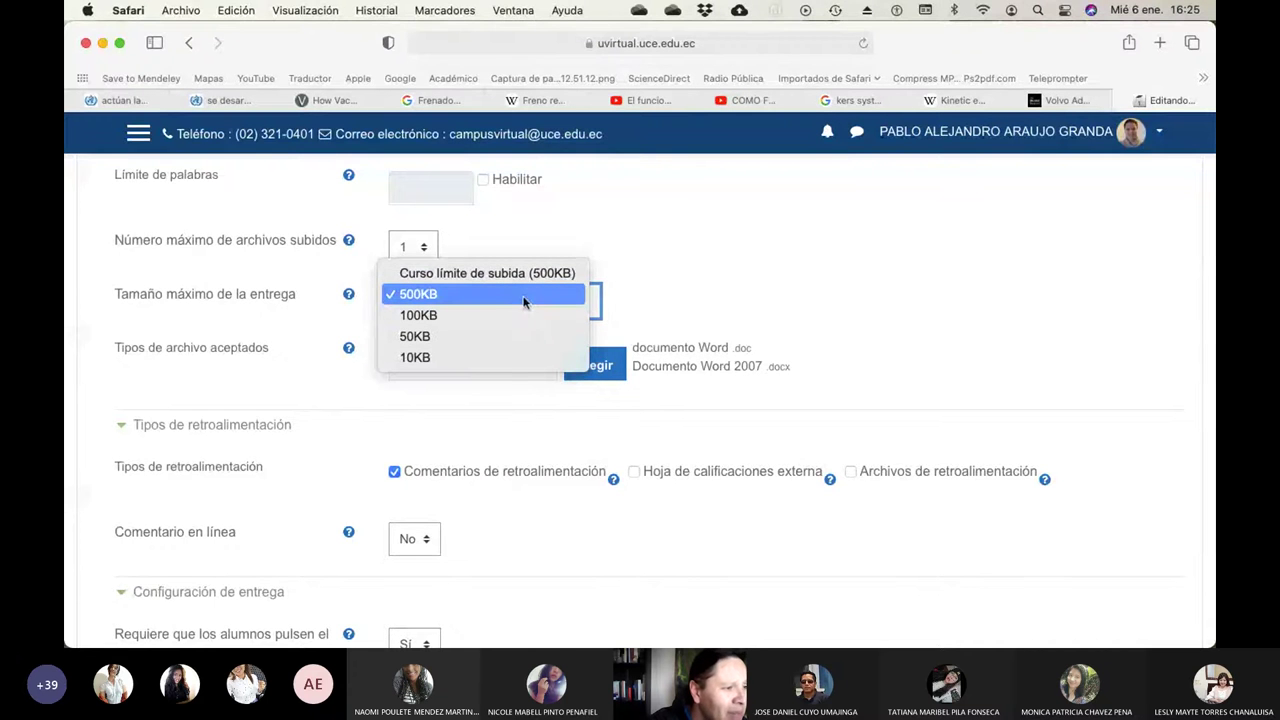
{"action": "left_click", "coordinate": [508, 274]}
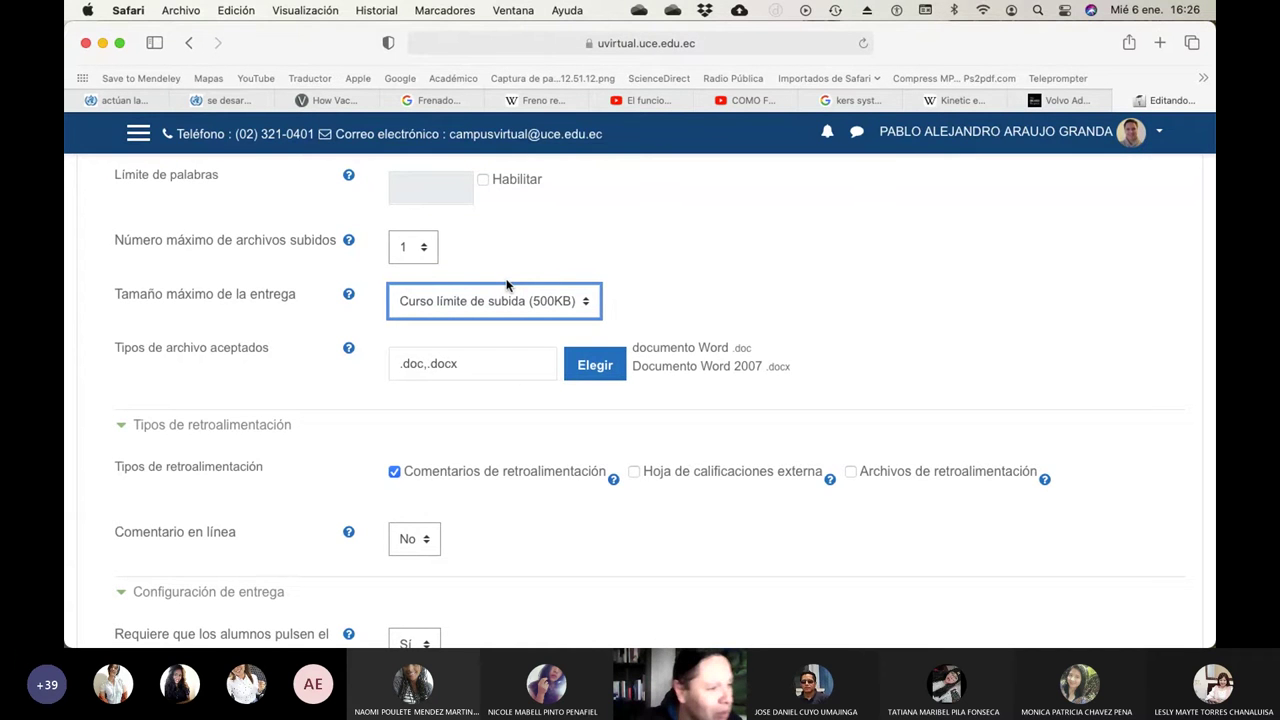
Append ". Por favor no links." to the end of the assignment's description
{"action": "scroll", "coordinate": [506, 285], "scroll_direction": "up", "scroll_amount": 15}
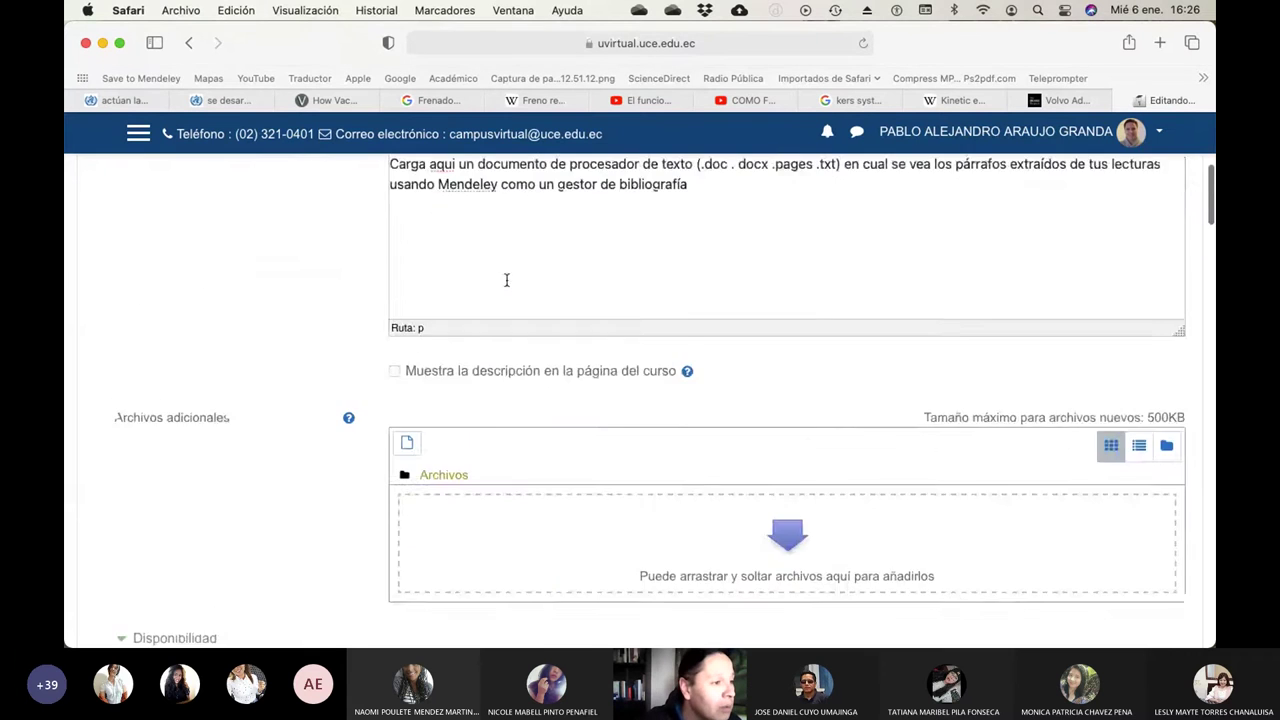
{"action": "left_click", "coordinate": [720, 398]}
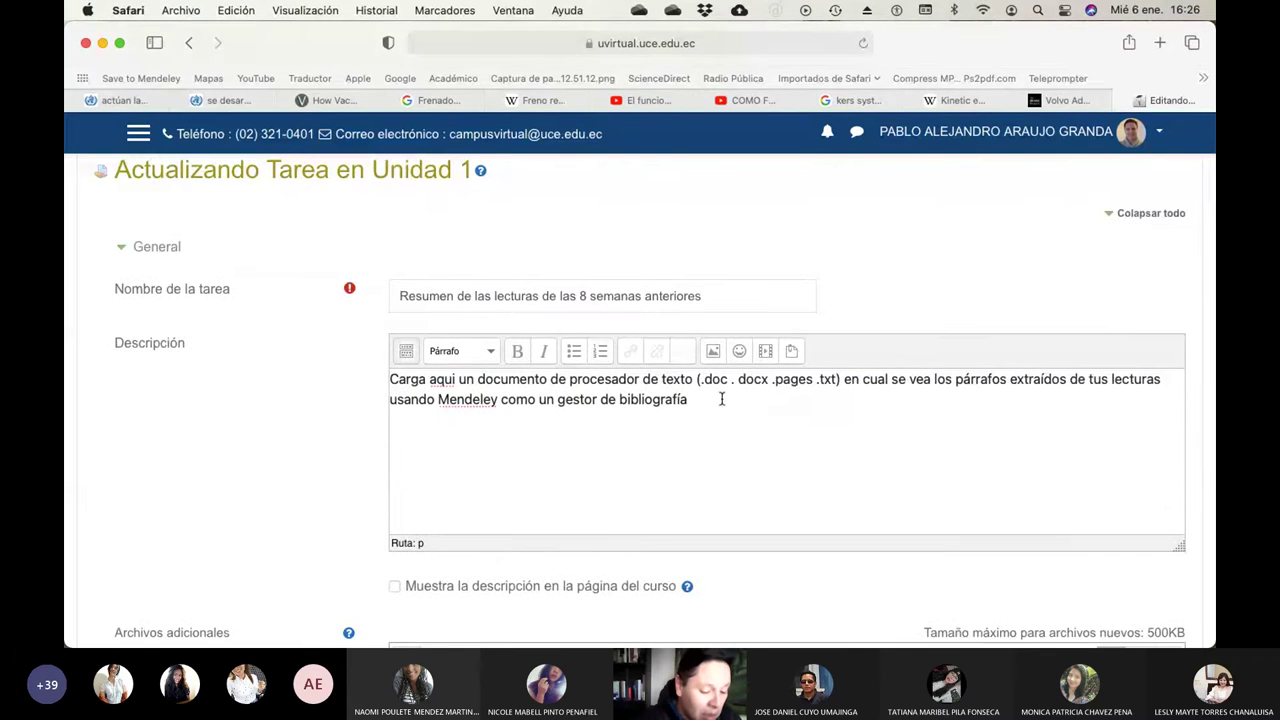
{"action": "type", "text": ". Por favor no ñ"}
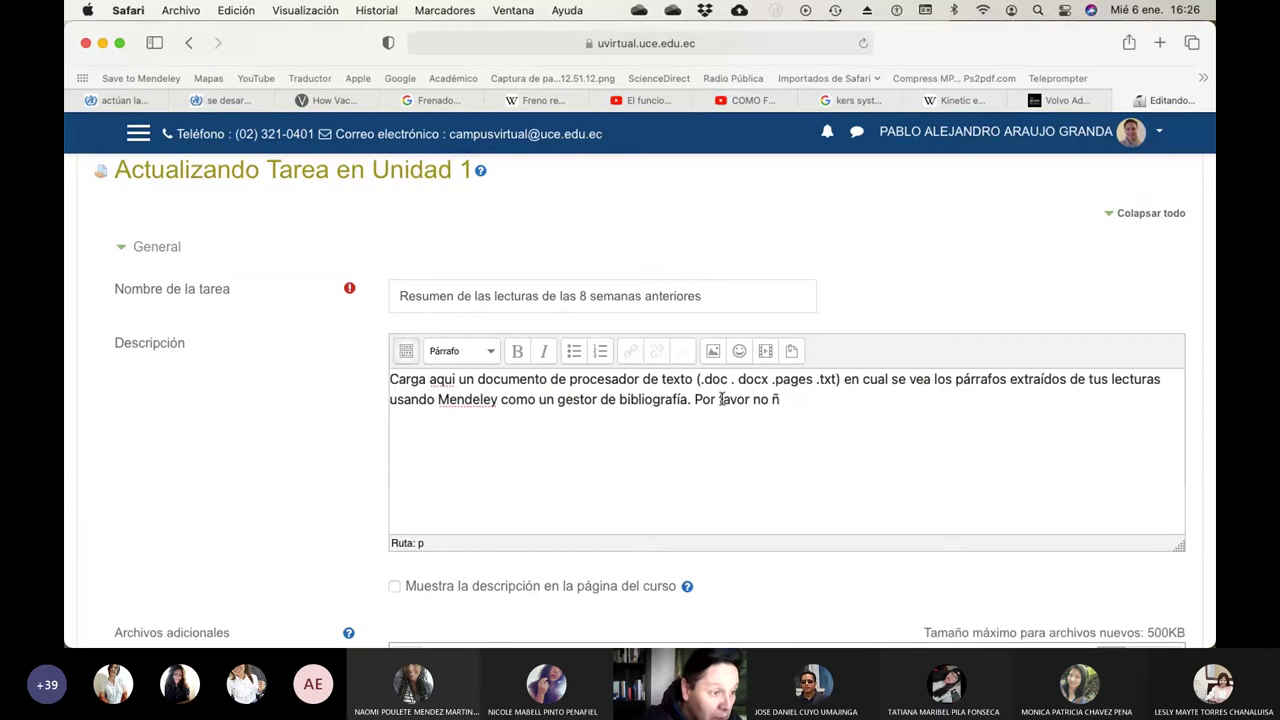
{"action": "key", "text": "BackSpace"}
{"action": "type", "text": "links."}
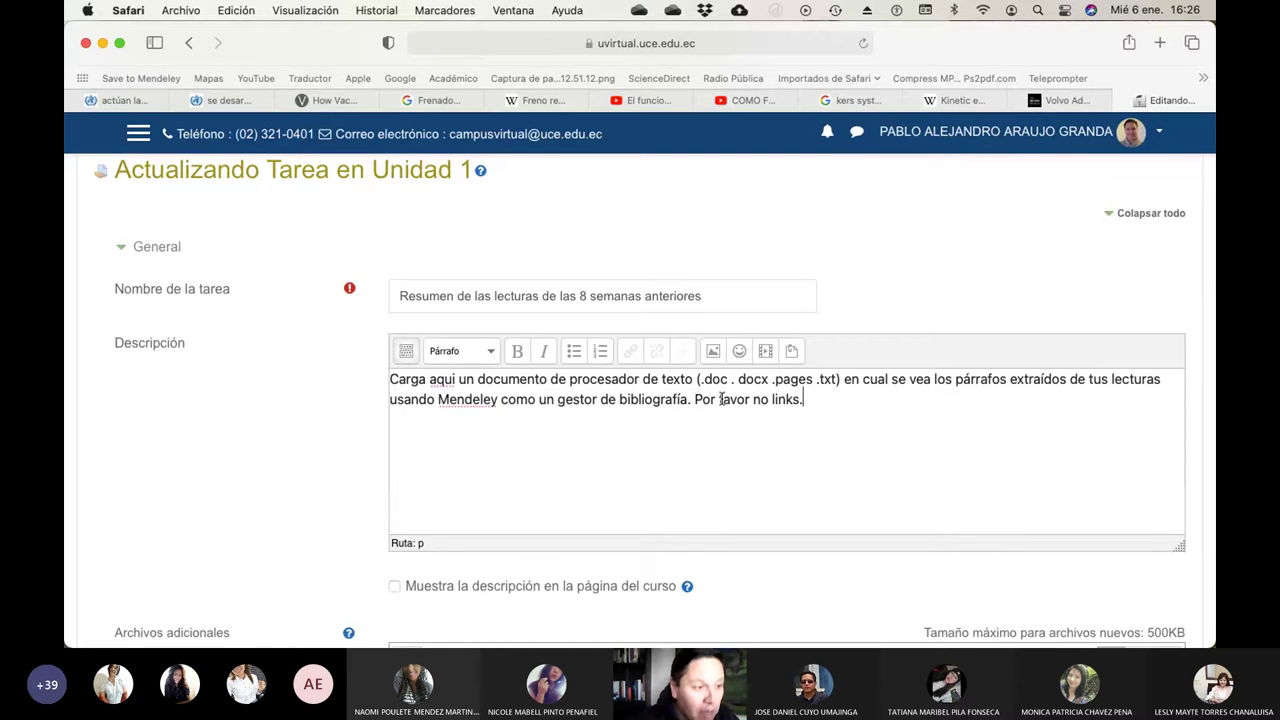
Set Comentario en línea to Sí in the assignment's feedback types
{"action": "scroll", "coordinate": [721, 398], "scroll_direction": "down", "scroll_amount": 15}
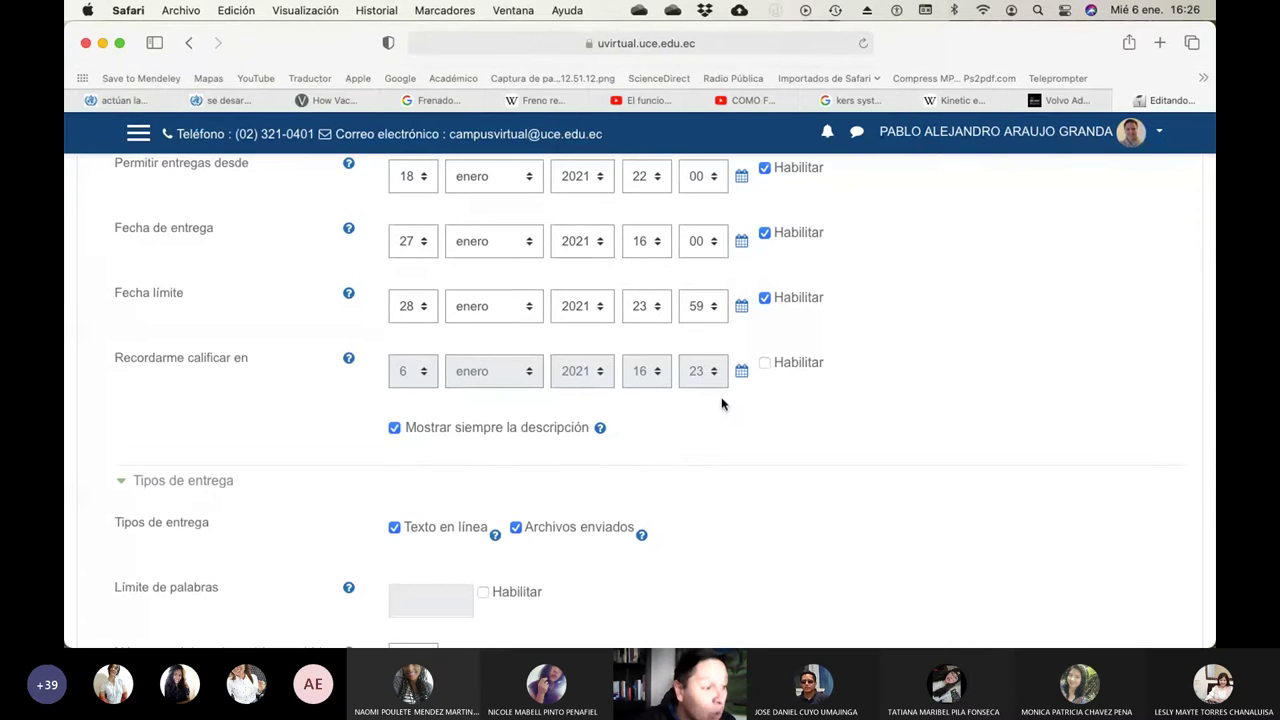
{"action": "scroll", "coordinate": [721, 403], "scroll_direction": "down", "scroll_amount": 8}
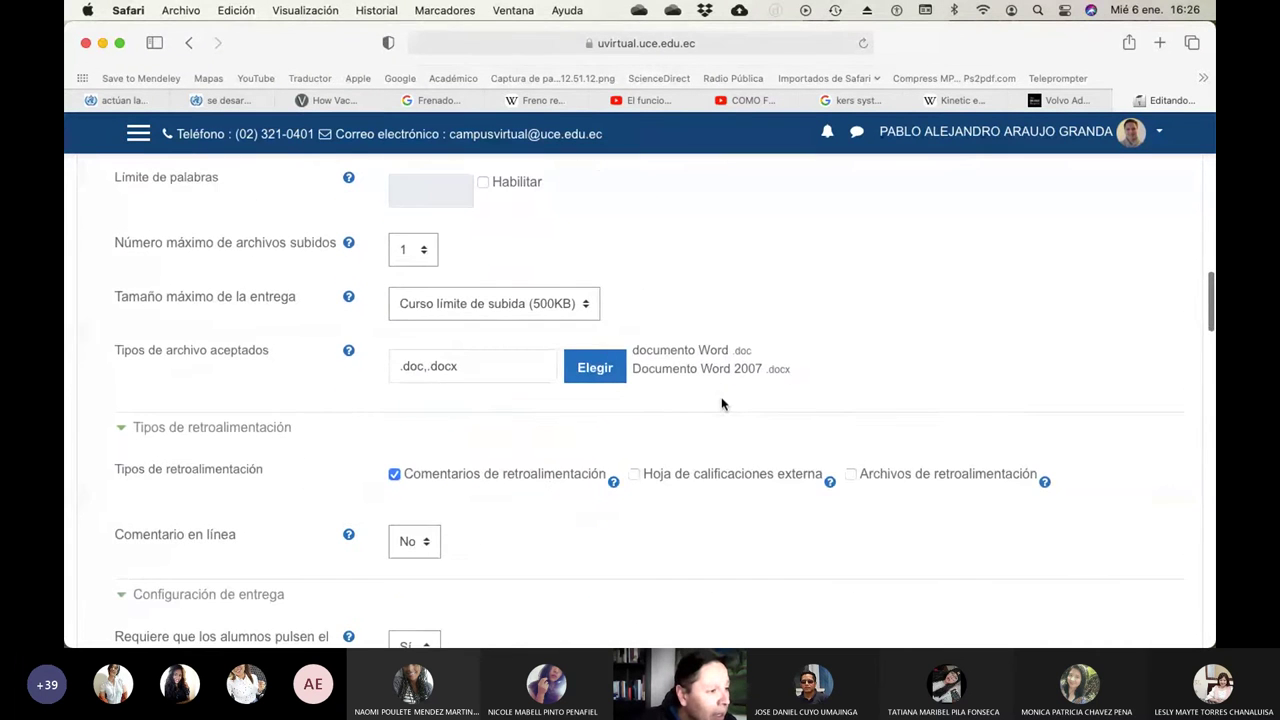
{"action": "scroll", "coordinate": [551, 483], "scroll_direction": "down", "scroll_amount": 4}
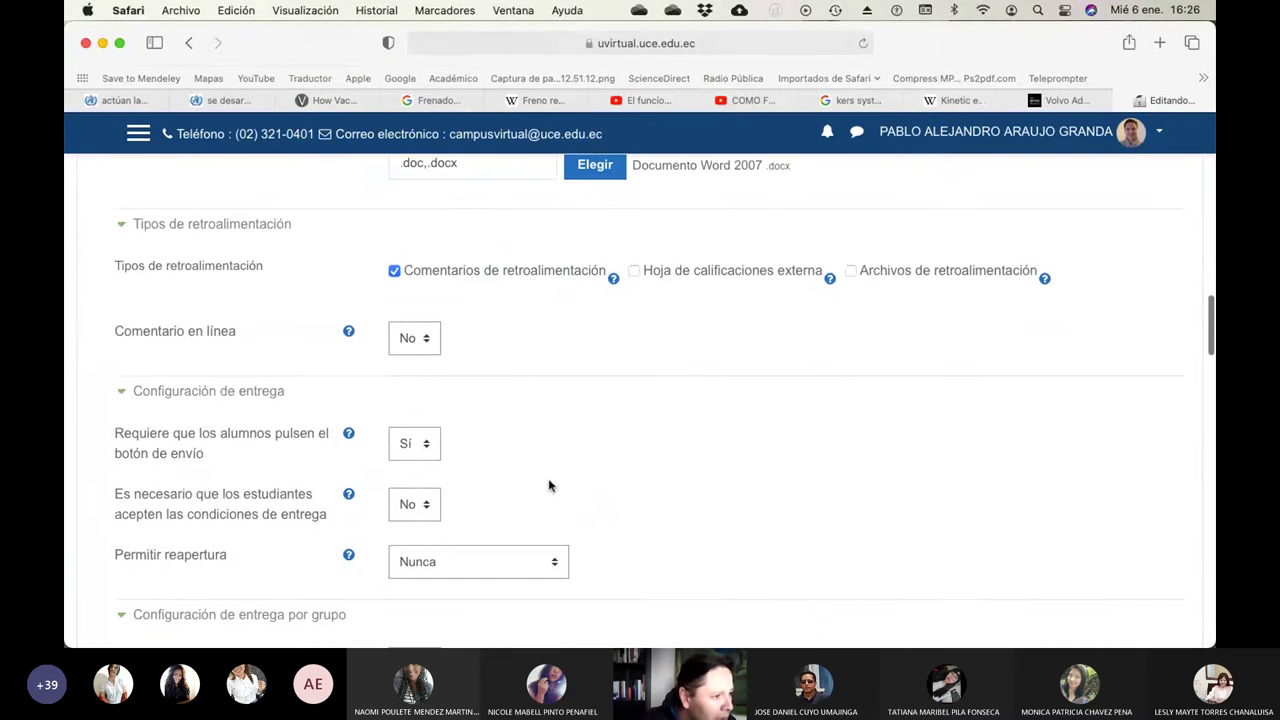
{"action": "left_click", "coordinate": [417, 338]}
{"action": "left_click", "coordinate": [417, 354]}
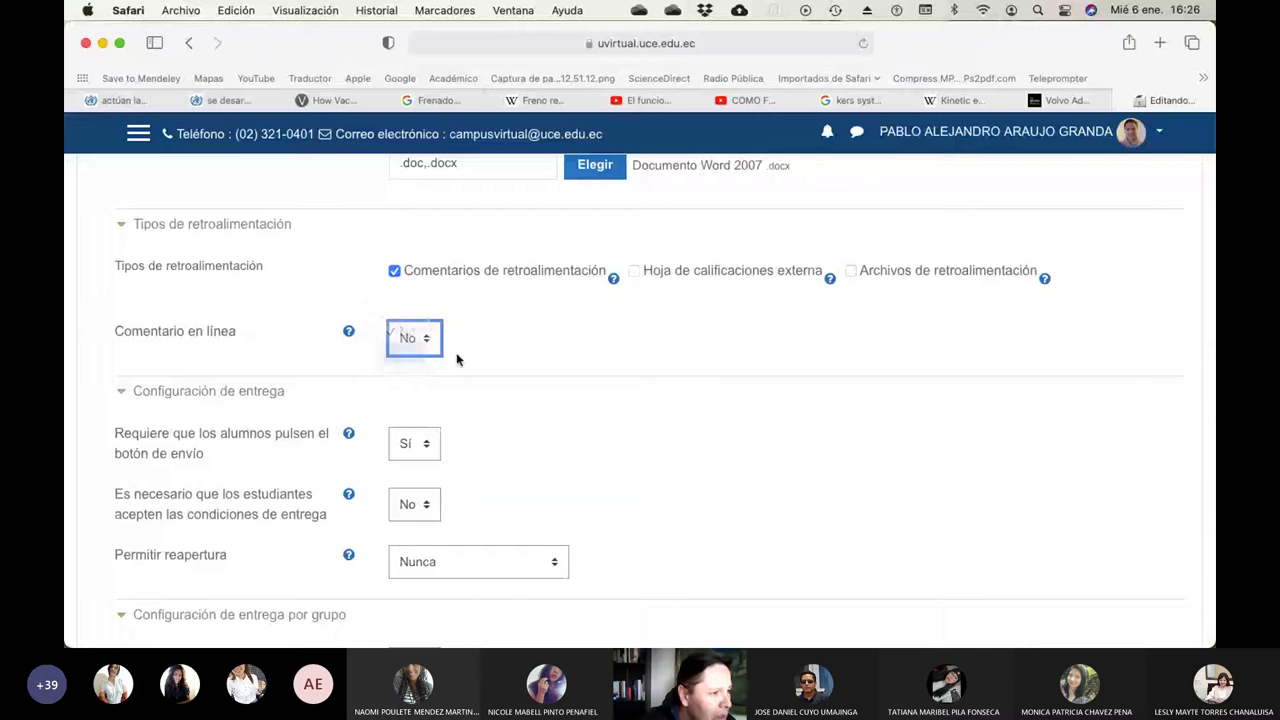
Review the assignment's submission, group submission, notification and grading settings
{"action": "scroll", "coordinate": [631, 407], "scroll_direction": "down", "scroll_amount": 1}
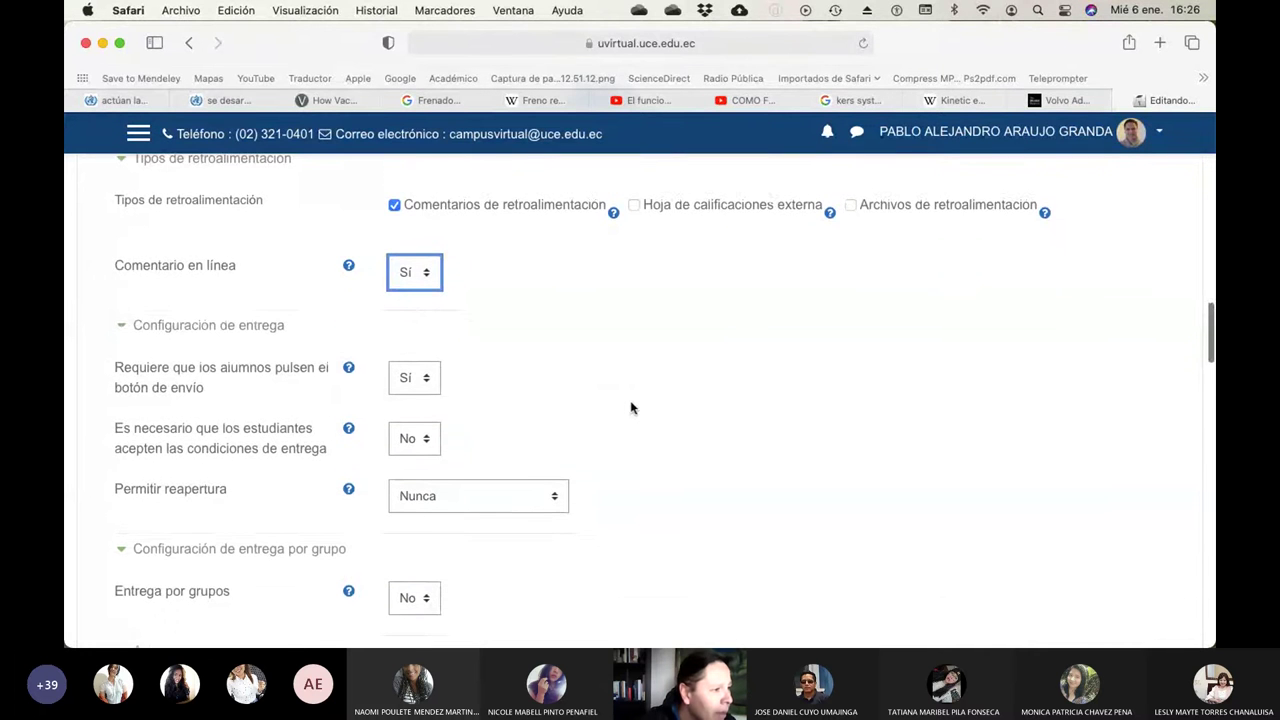
{"action": "scroll", "coordinate": [551, 398], "scroll_direction": "down", "scroll_amount": 2}
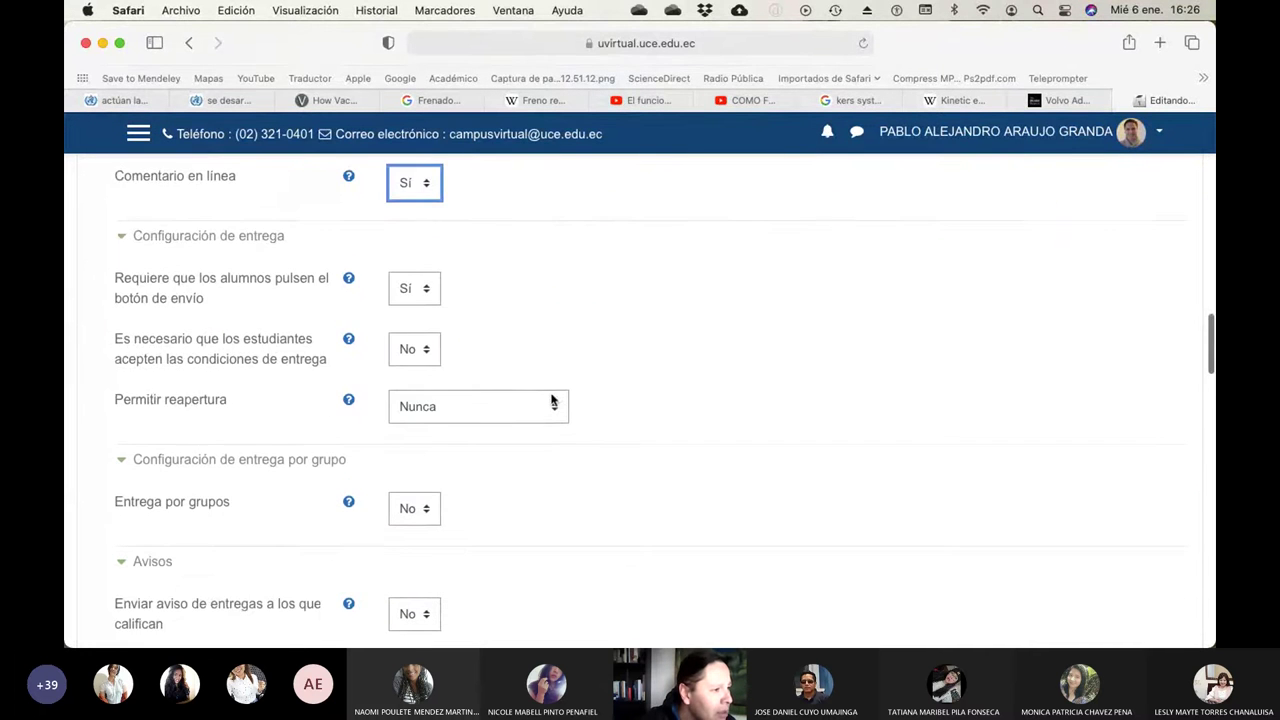
{"action": "scroll", "coordinate": [551, 400], "scroll_direction": "down", "scroll_amount": 1}
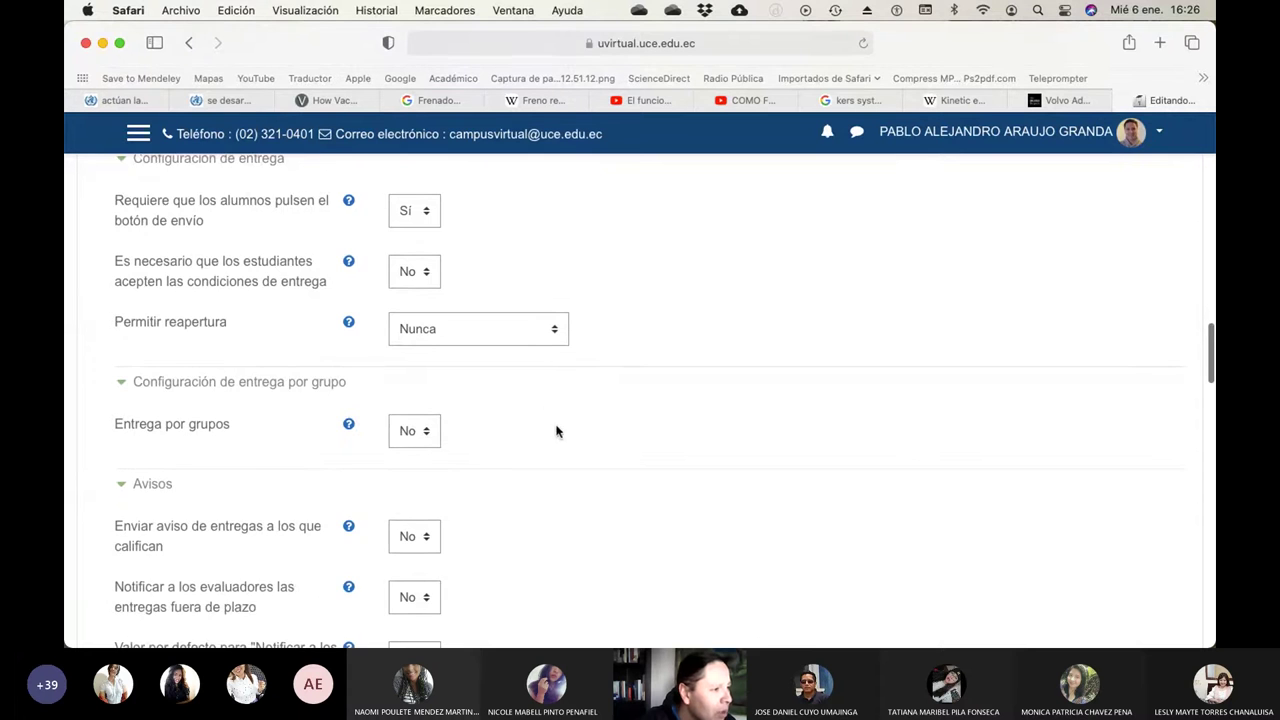
{"action": "scroll", "coordinate": [557, 431], "scroll_direction": "down", "scroll_amount": 2}
{"action": "left_click", "coordinate": [427, 328]}
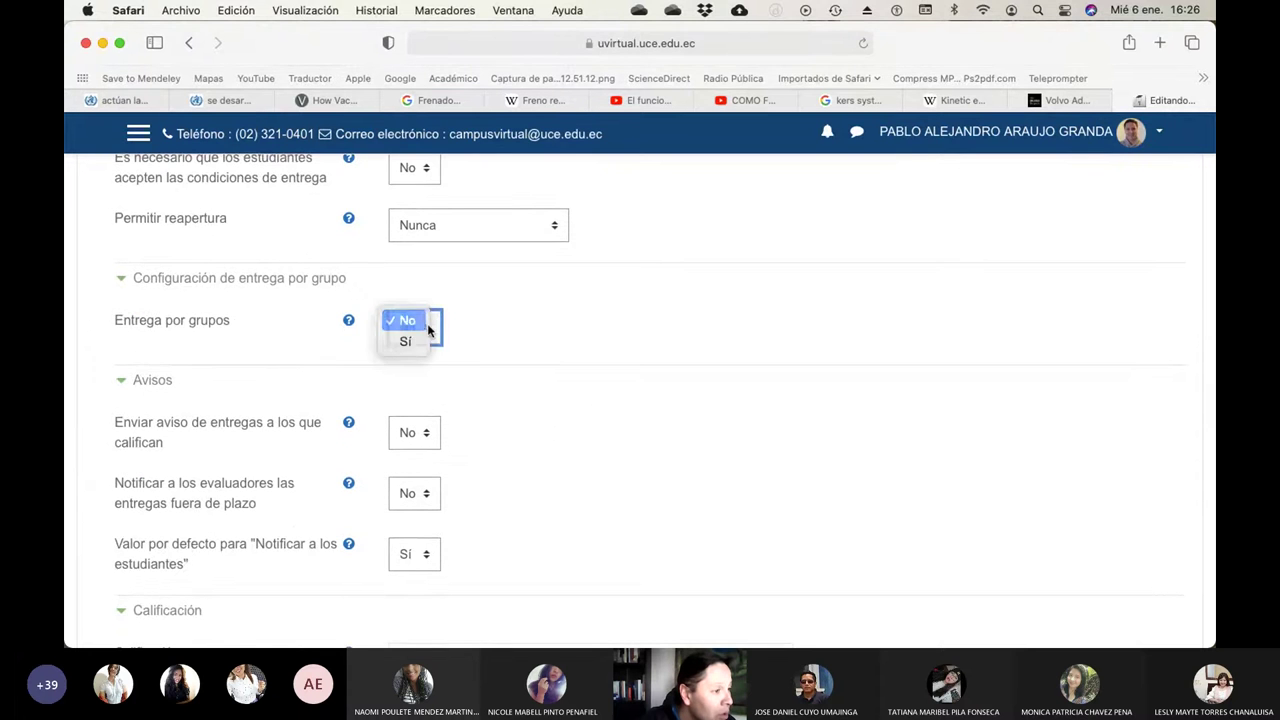
{"action": "left_click", "coordinate": [545, 354]}
{"action": "scroll", "coordinate": [545, 354], "scroll_direction": "down", "scroll_amount": 7}
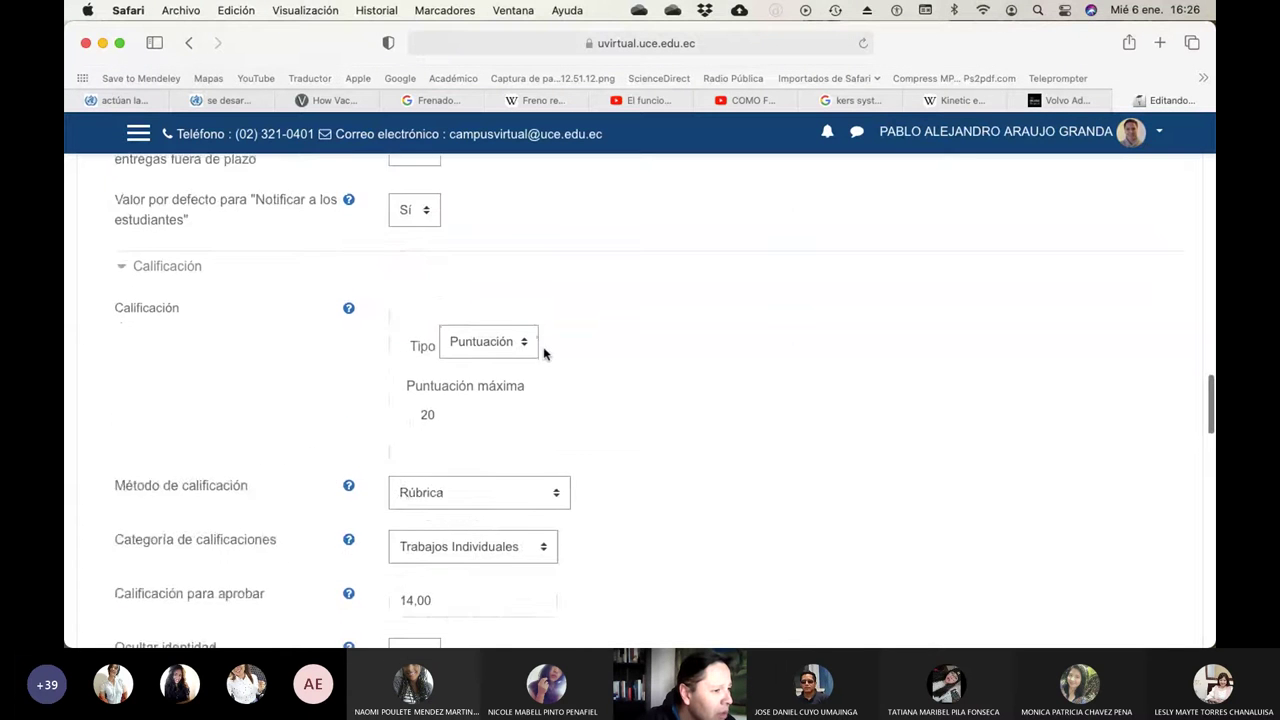
{"action": "scroll", "coordinate": [544, 350], "scroll_direction": "down", "scroll_amount": 5}
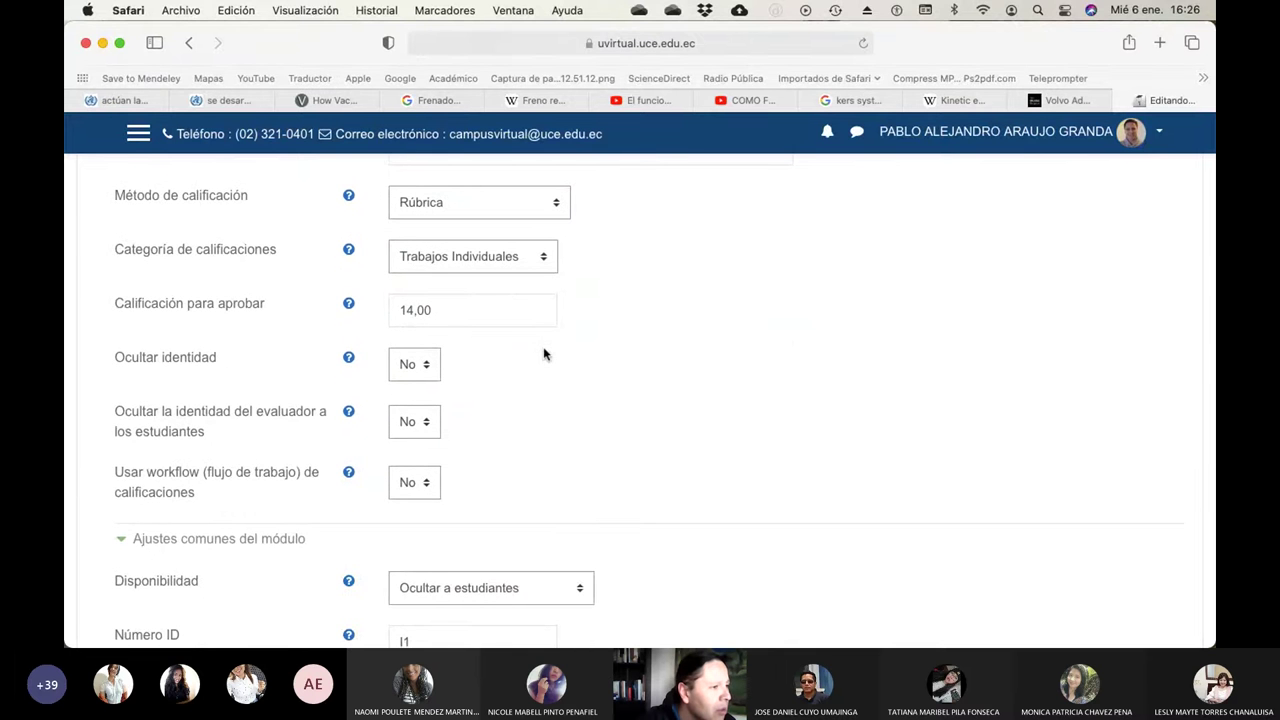
{"action": "scroll", "coordinate": [544, 354], "scroll_direction": "down", "scroll_amount": 2}
{"action": "scroll", "coordinate": [544, 354], "scroll_direction": "up", "scroll_amount": 1}
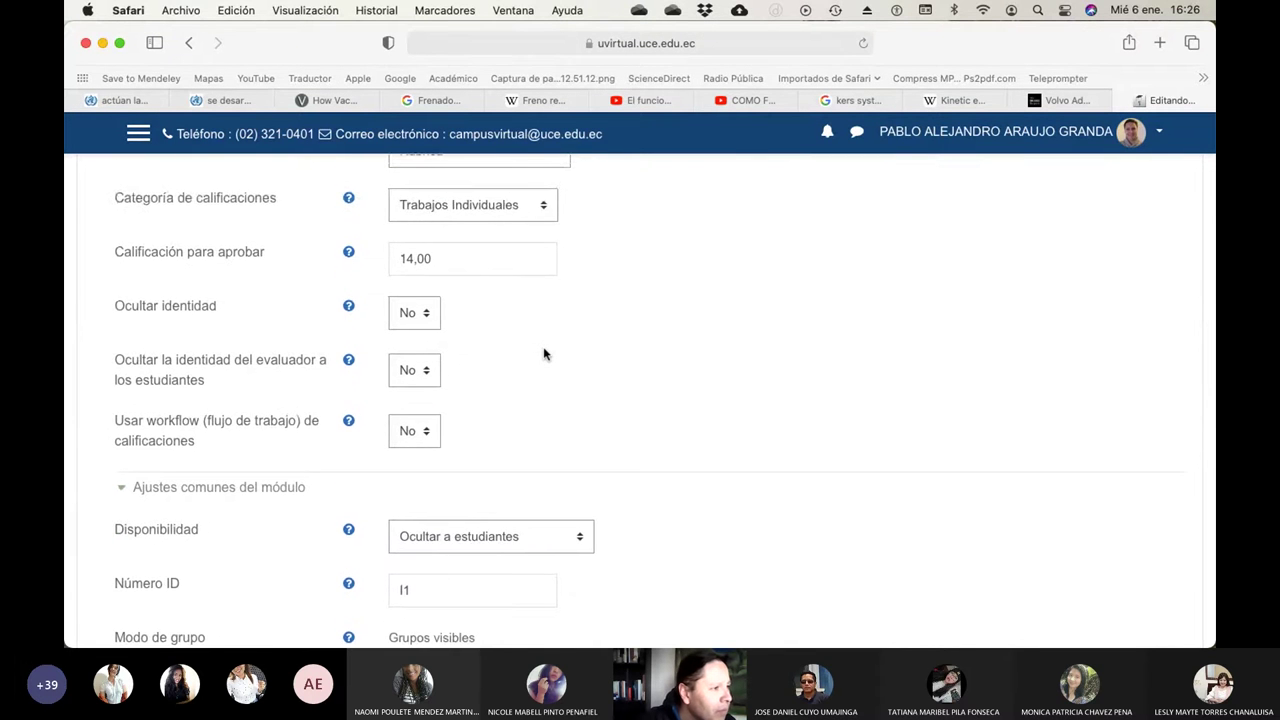
Set the assignment's Disponibilidad to Mostrar en la página del curso, and save the changes, returning to the course
{"action": "scroll", "coordinate": [544, 354], "scroll_direction": "down", "scroll_amount": 6}
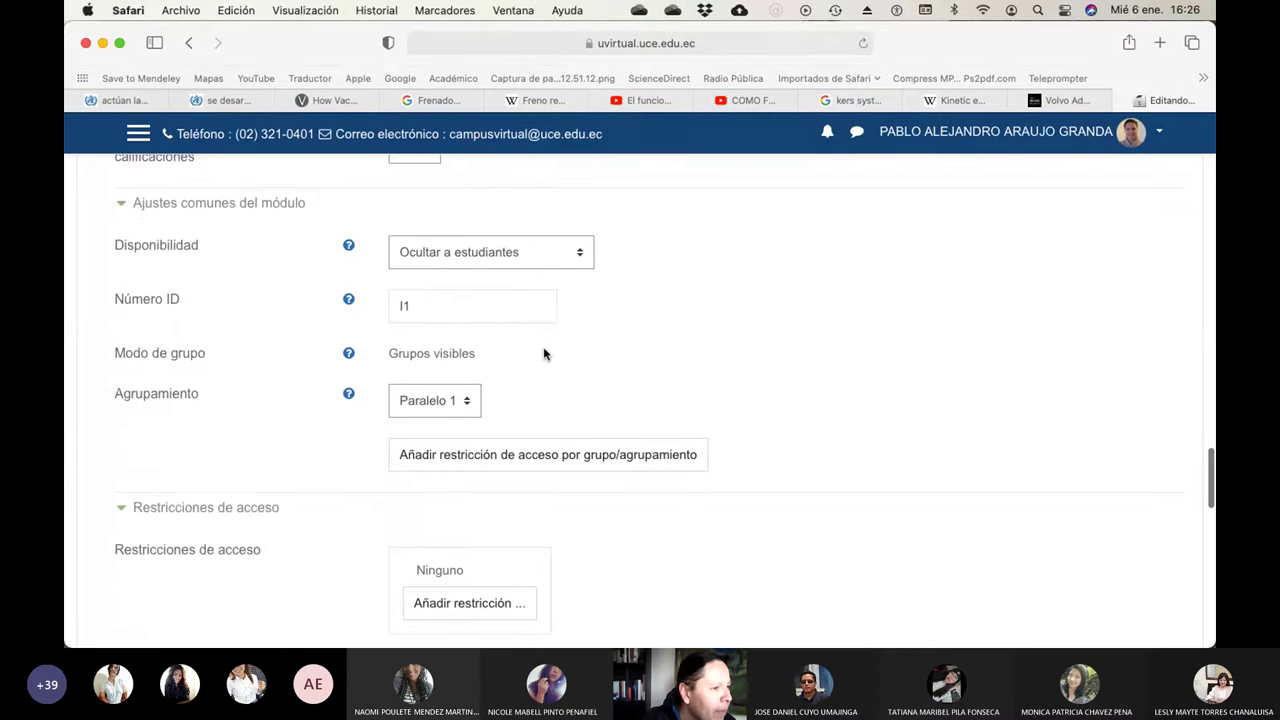
{"action": "left_click", "coordinate": [556, 245]}
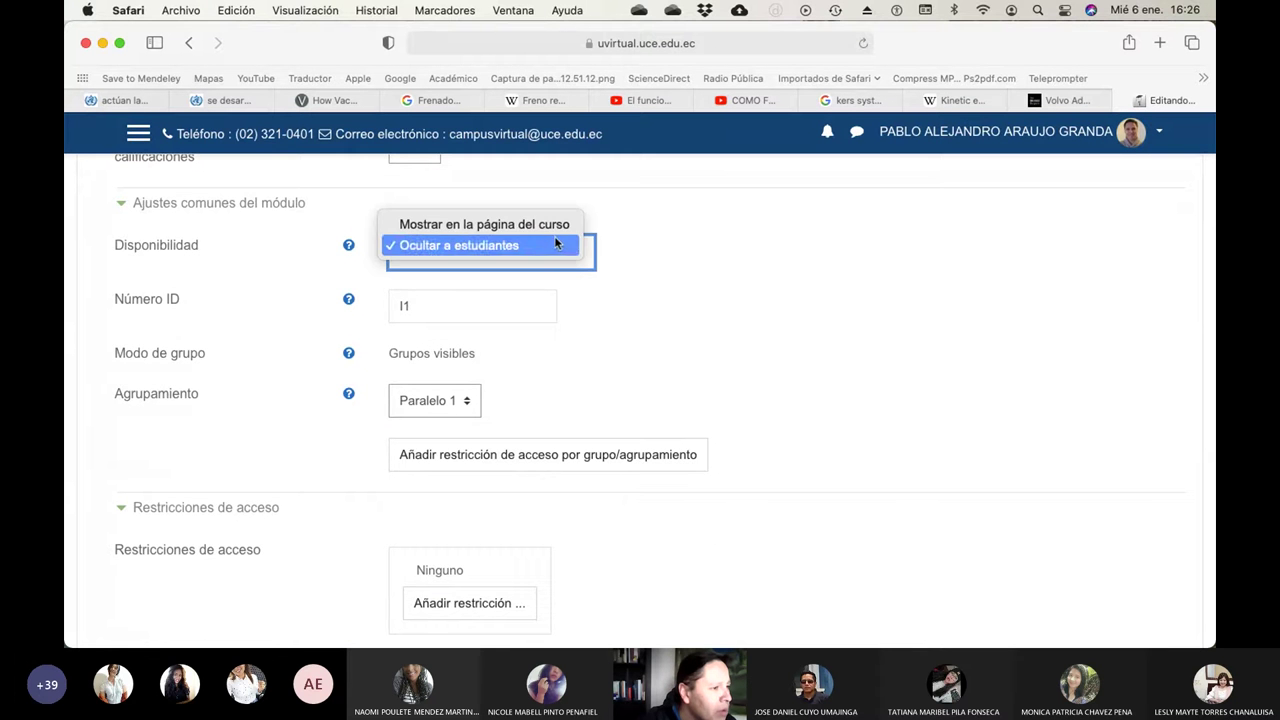
{"action": "left_click", "coordinate": [549, 230]}
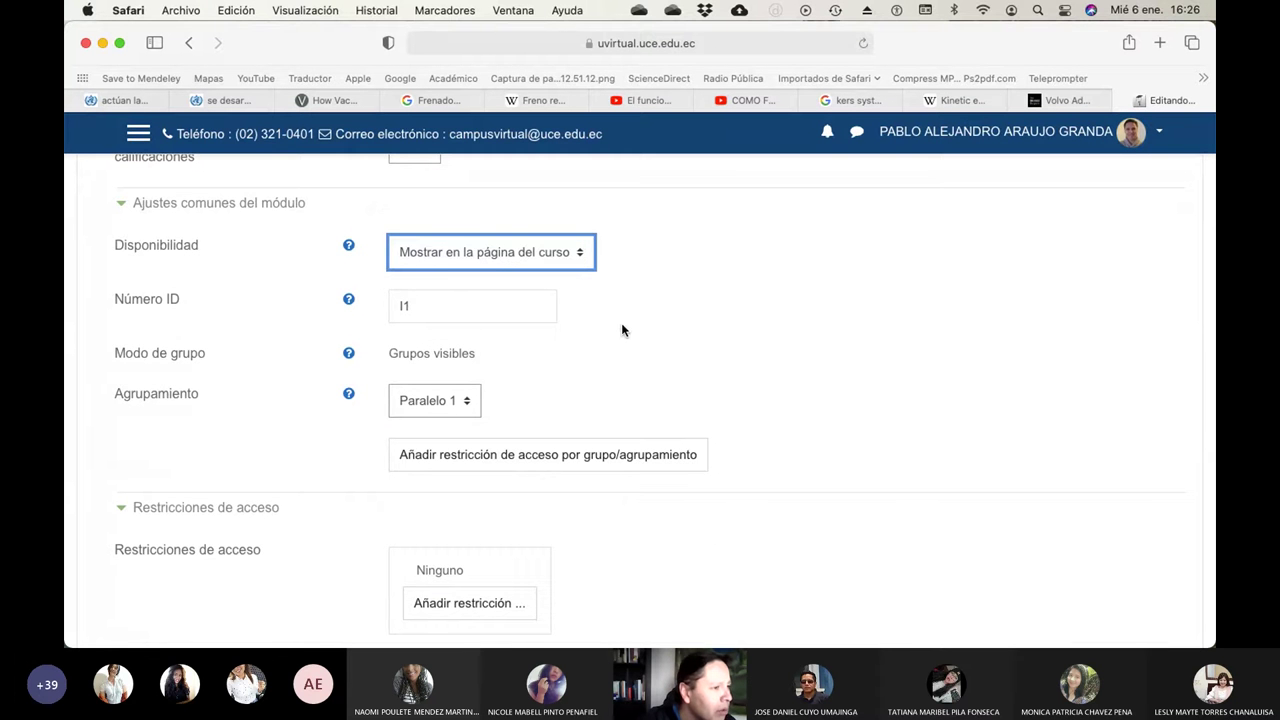
{"action": "scroll", "coordinate": [621, 330], "scroll_direction": "down", "scroll_amount": 8}
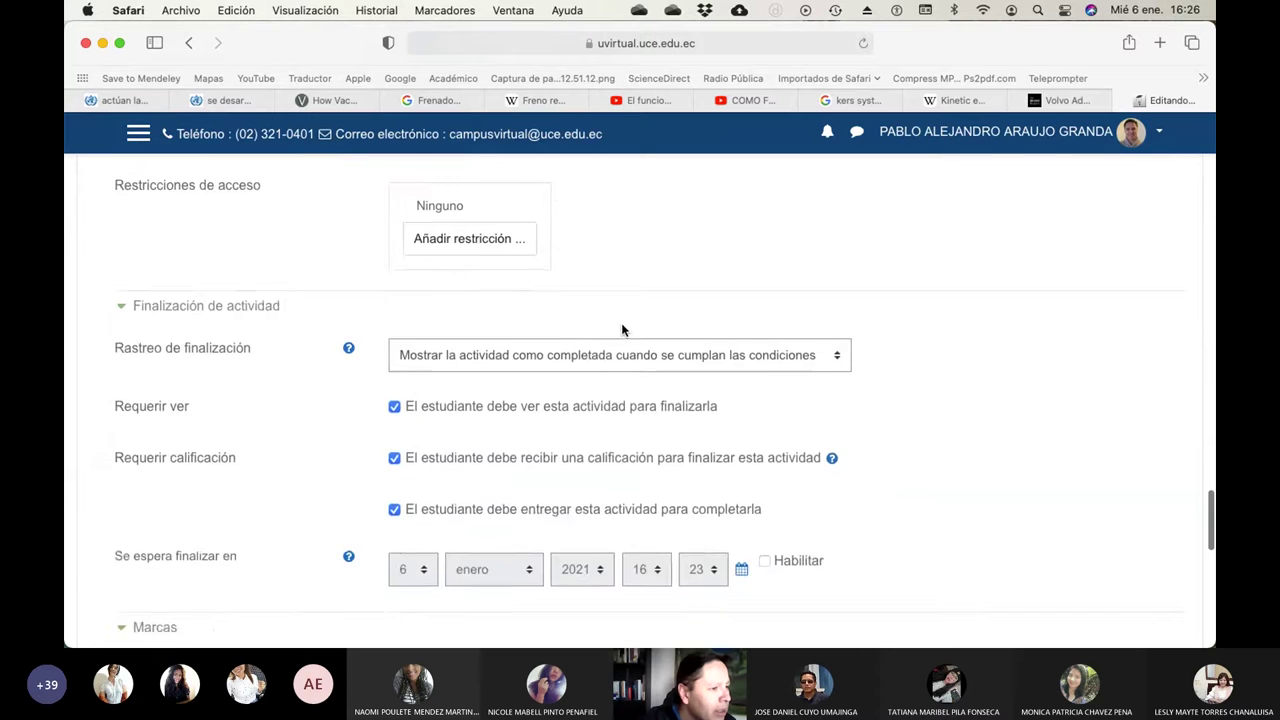
{"action": "scroll", "coordinate": [621, 330], "scroll_direction": "down", "scroll_amount": 12}
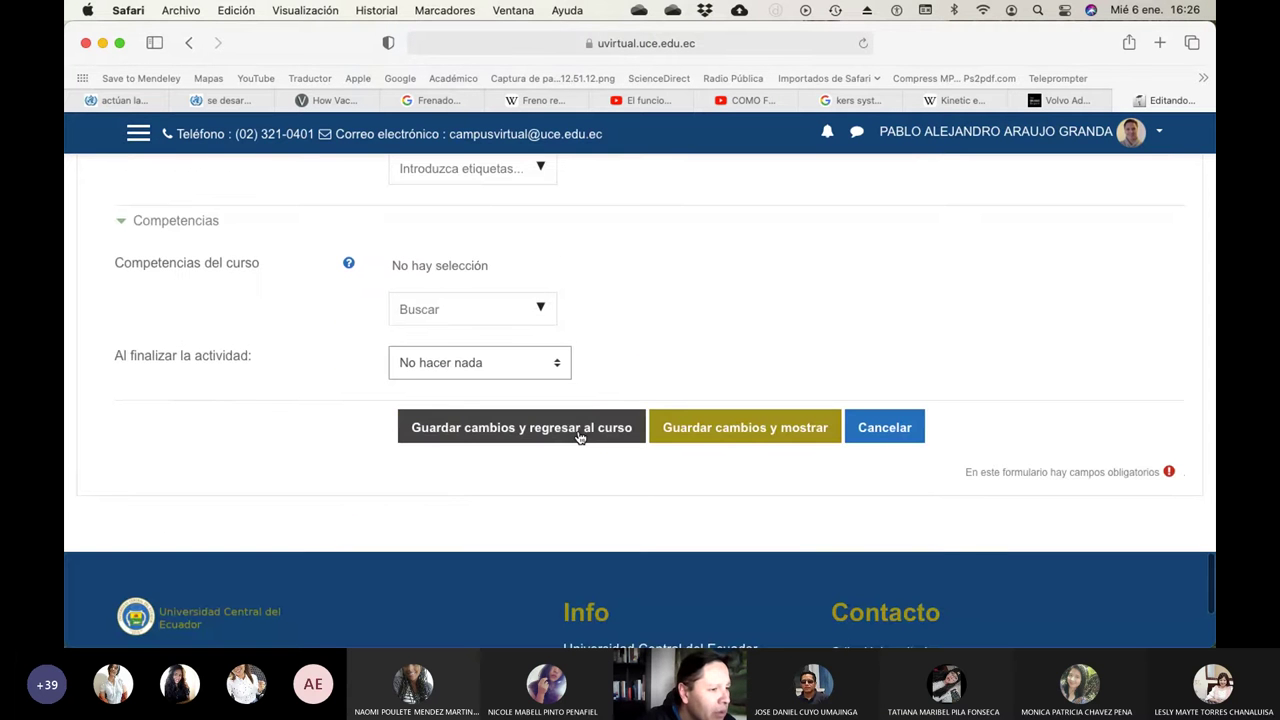
{"action": "left_click", "coordinate": [579, 437]}
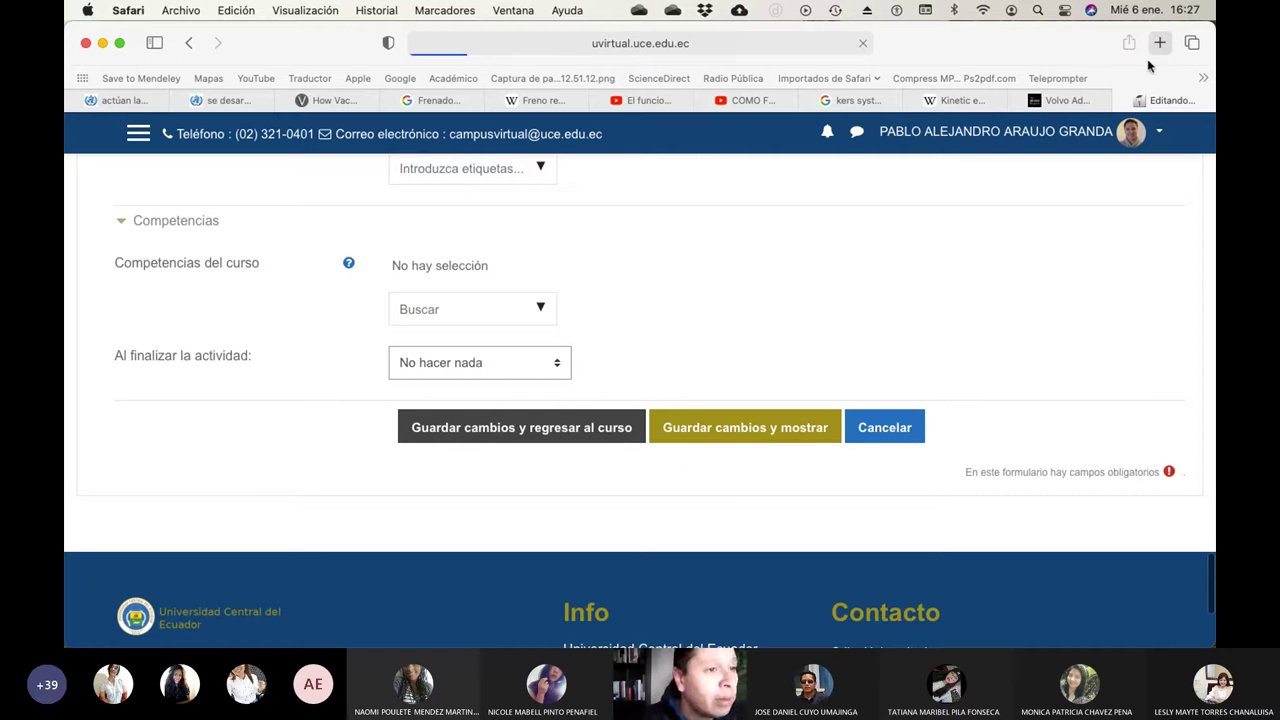
Search the web for "carnaval 2021" in a new tab and expand the related question about which day Carnaval 2021 falls on
{"action": "key", "text": "super+t"}
{"action": "type", "text": "c"}
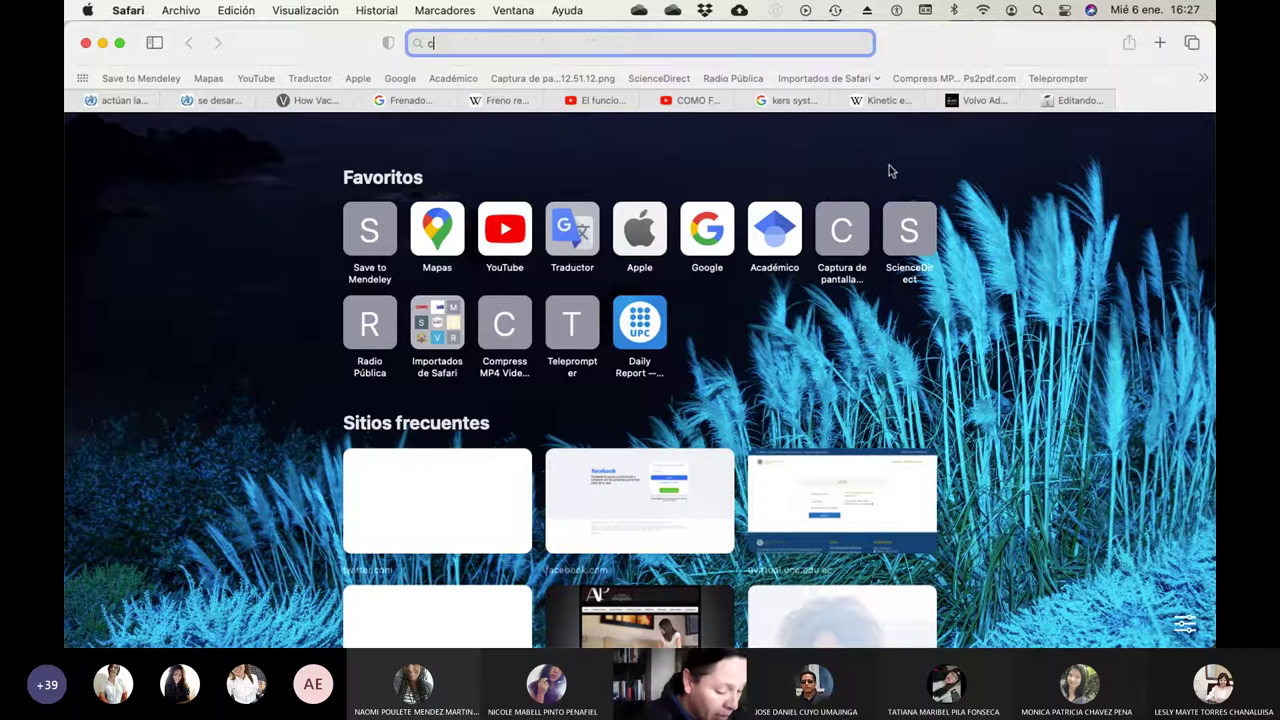
{"action": "type", "text": "arnaval 2021"}
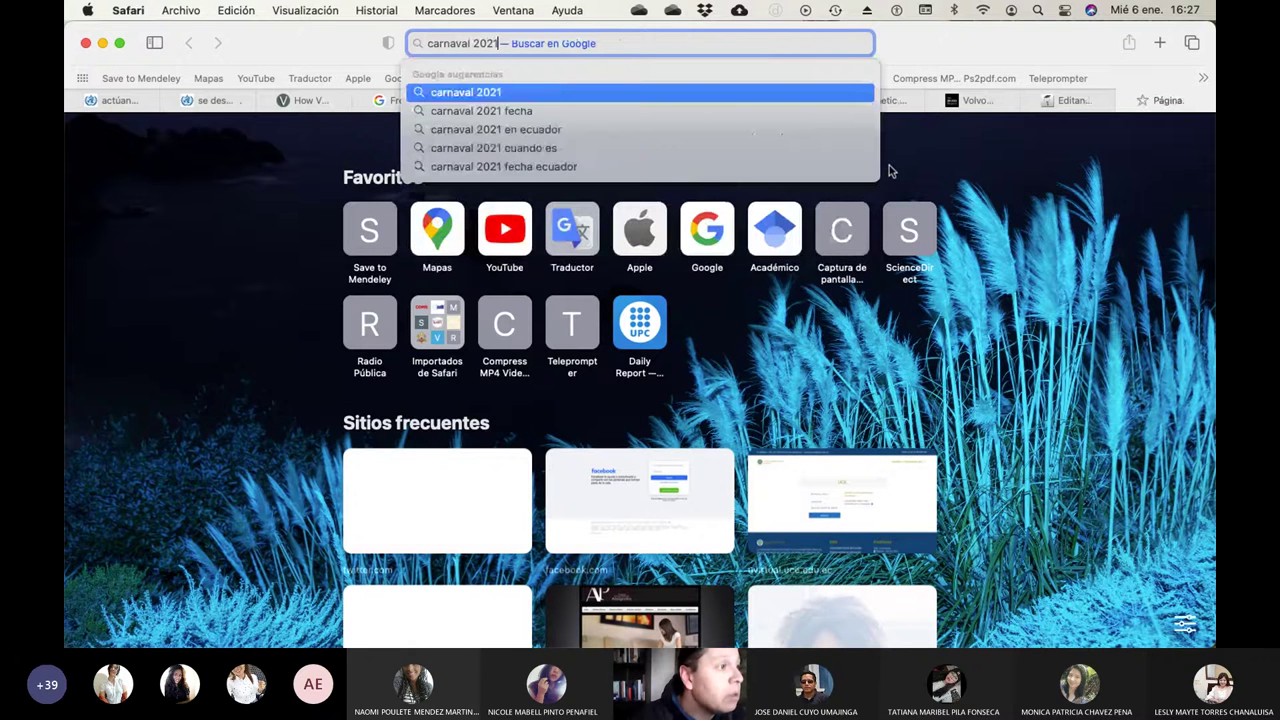
{"action": "key", "text": "Return"}
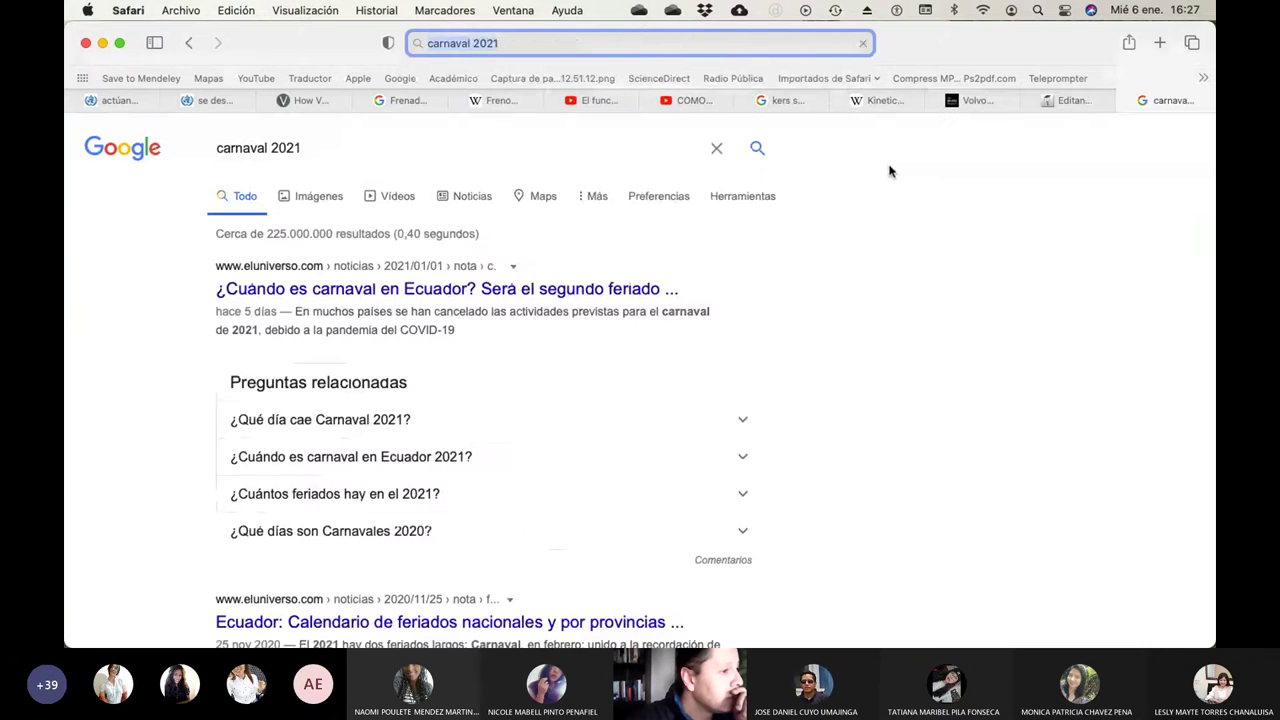
{"action": "left_click", "coordinate": [367, 422]}
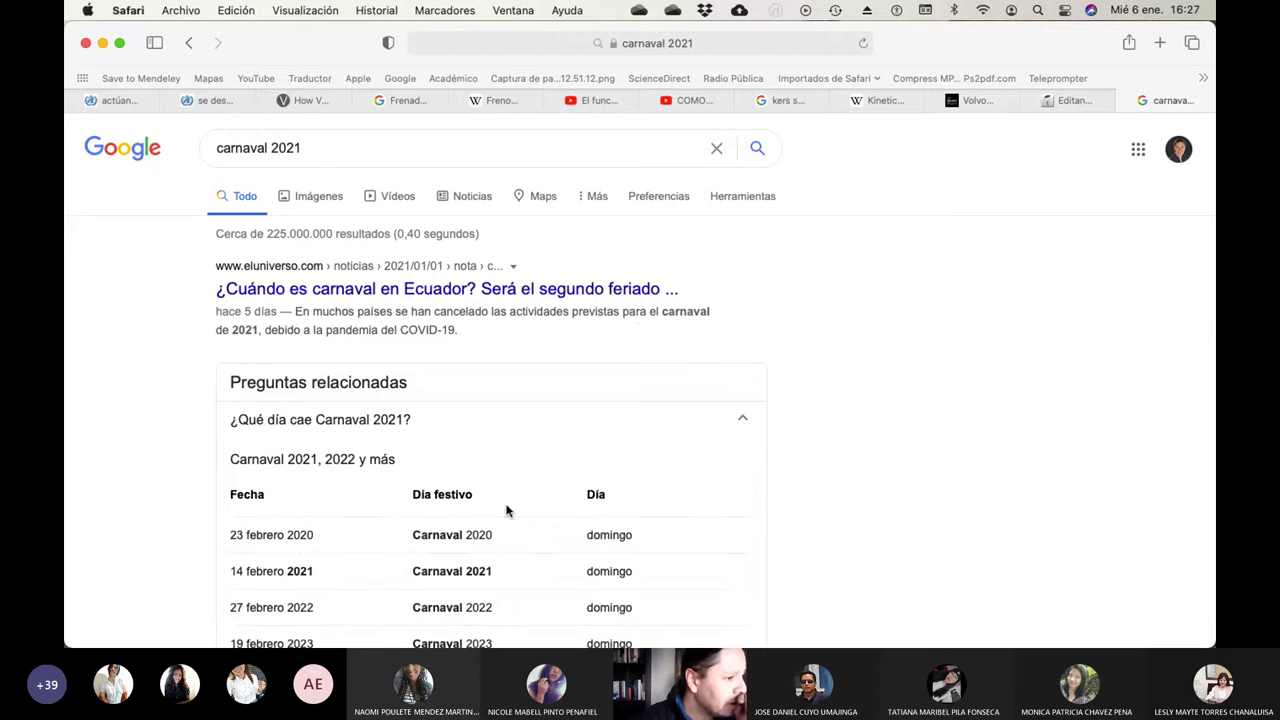
{"action": "scroll", "coordinate": [509, 509], "scroll_direction": "down", "scroll_amount": 3}
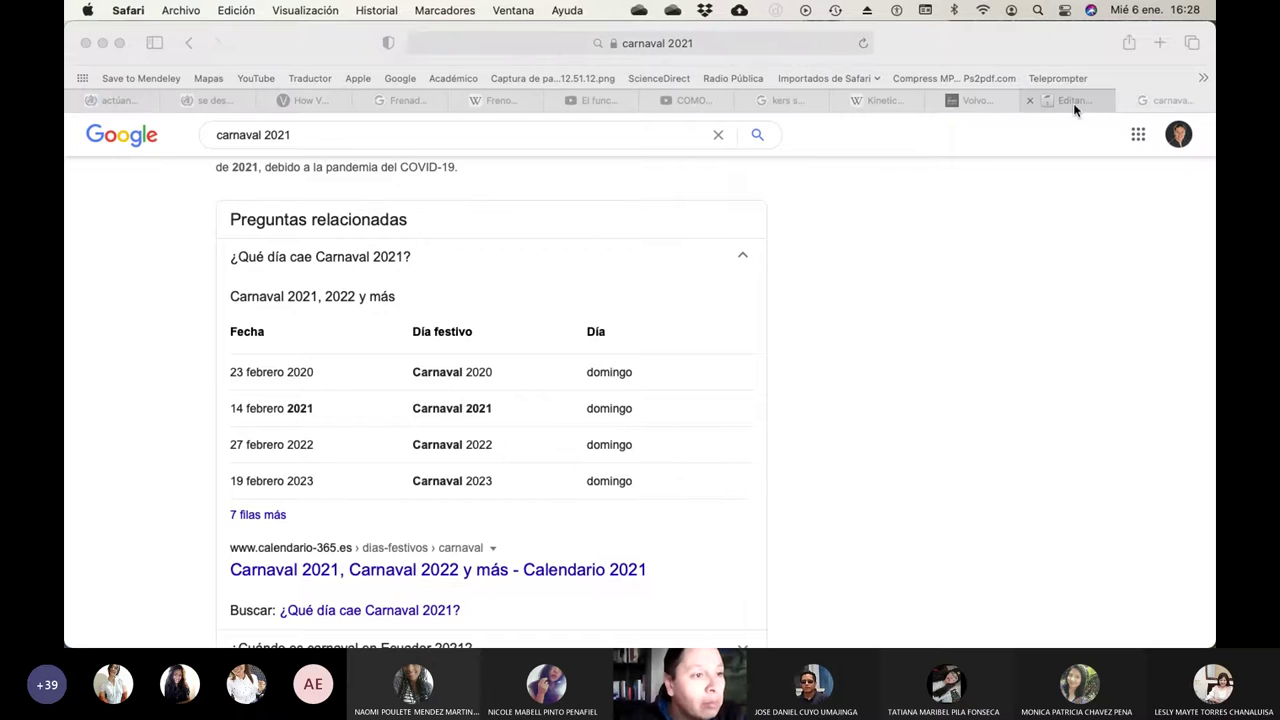
Return to the assignment's browser tab and quit the Calendario app
{"action": "left_click", "coordinate": [1075, 109]}
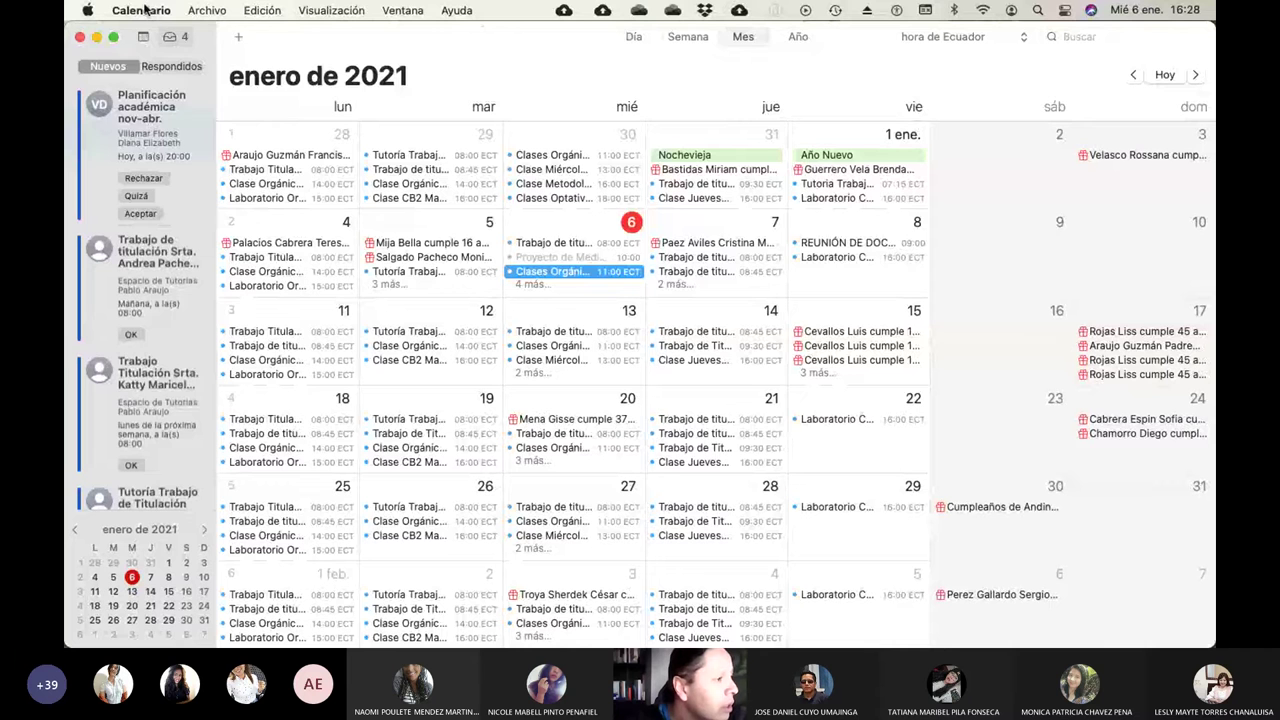
{"action": "left_click", "coordinate": [146, 10]}
{"action": "left_click", "coordinate": [150, 231]}
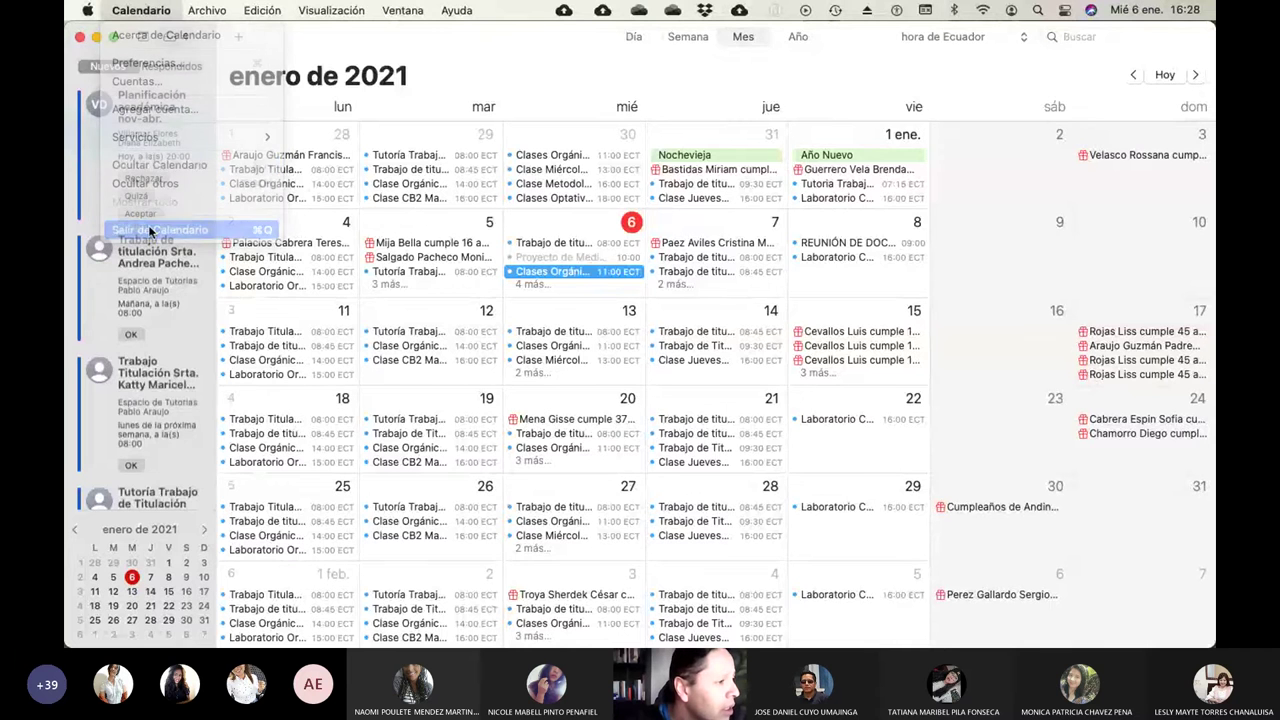